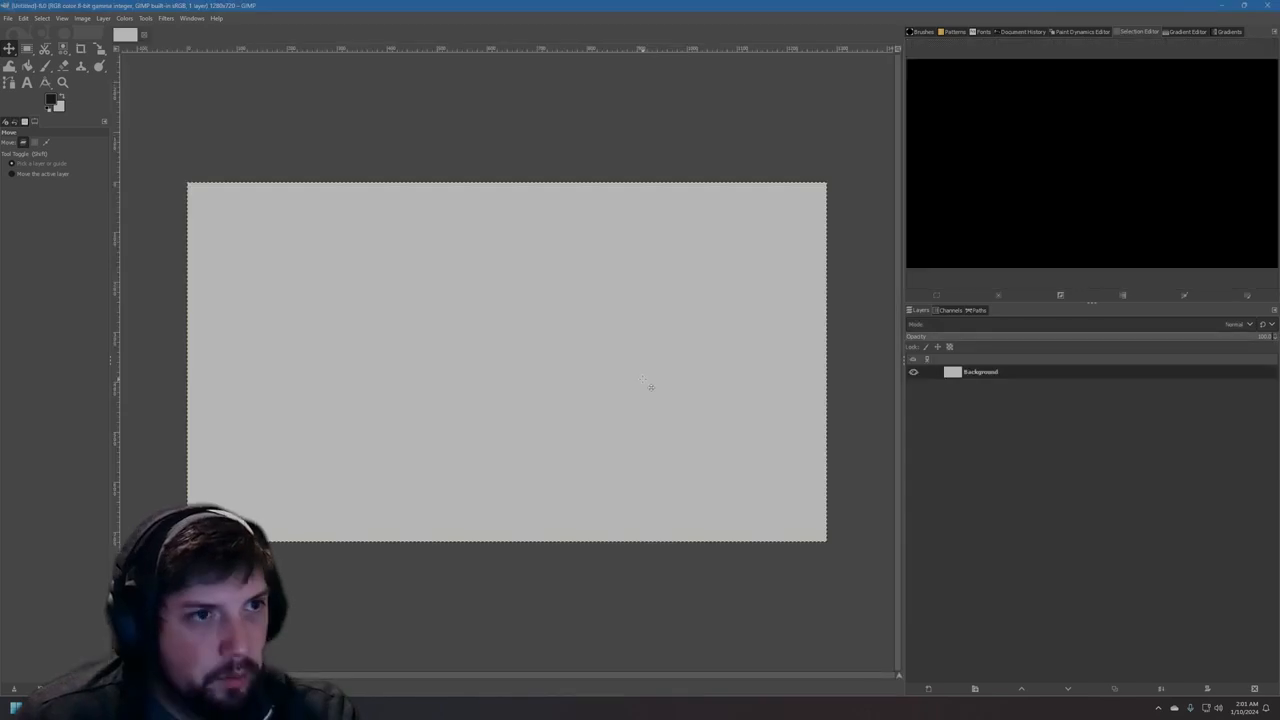
Fill the Background layer with the near-black foreground colour using Bucket Fill.
{"action": "key", "text": "shift+b"}
{"action": "left_click", "coordinate": [405, 268]}
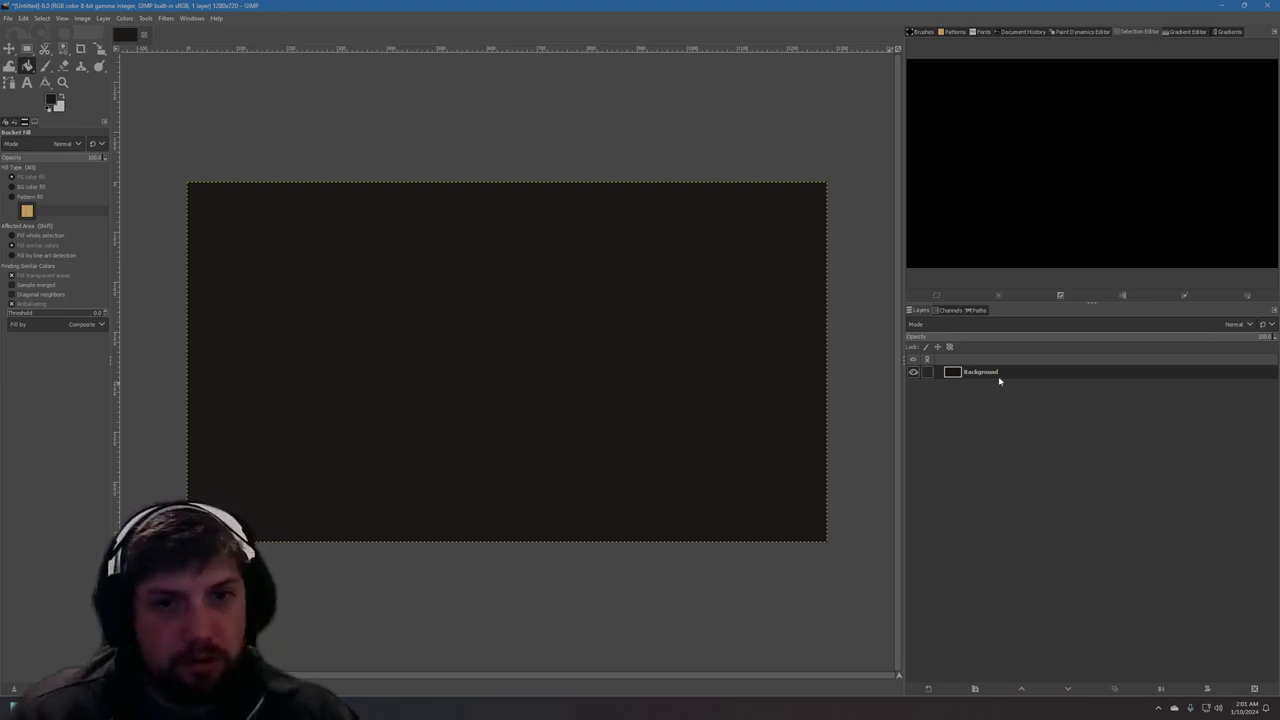
Add the light grey text "Sample Text" to the canvas and move it roughly to the middle.
{"action": "left_click", "coordinate": [27, 83]}
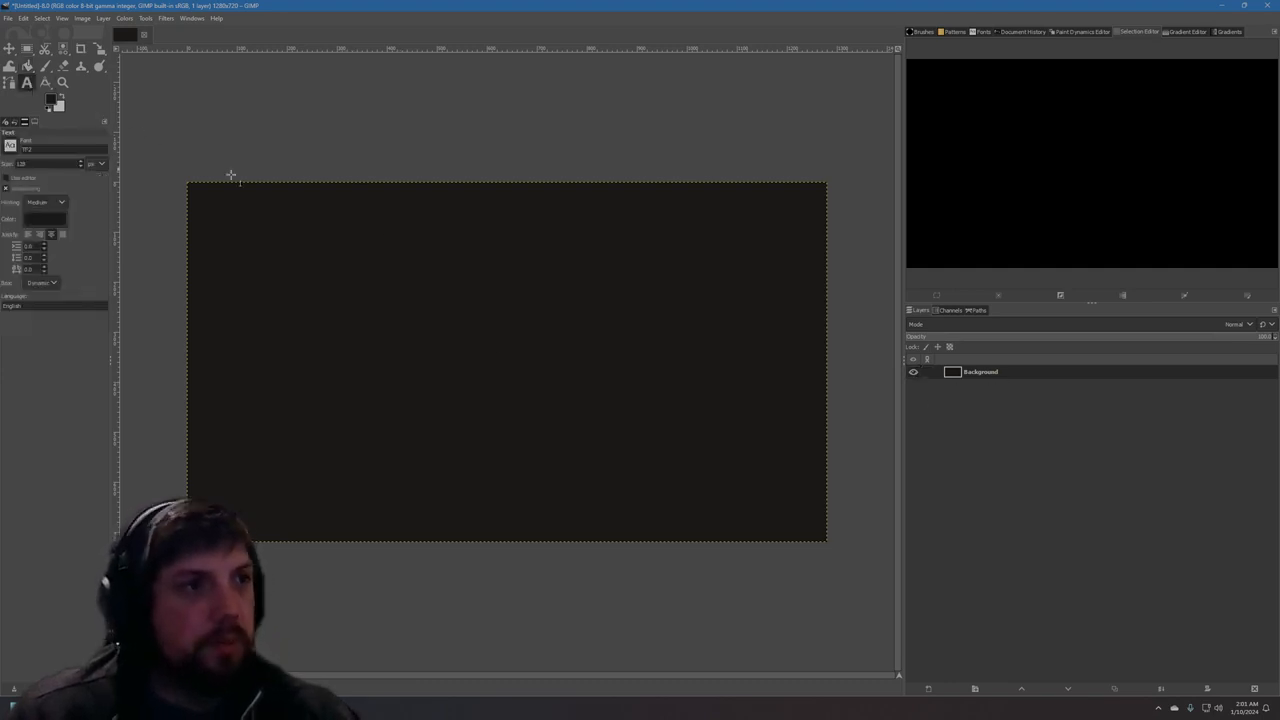
{"action": "left_click", "coordinate": [51, 102]}
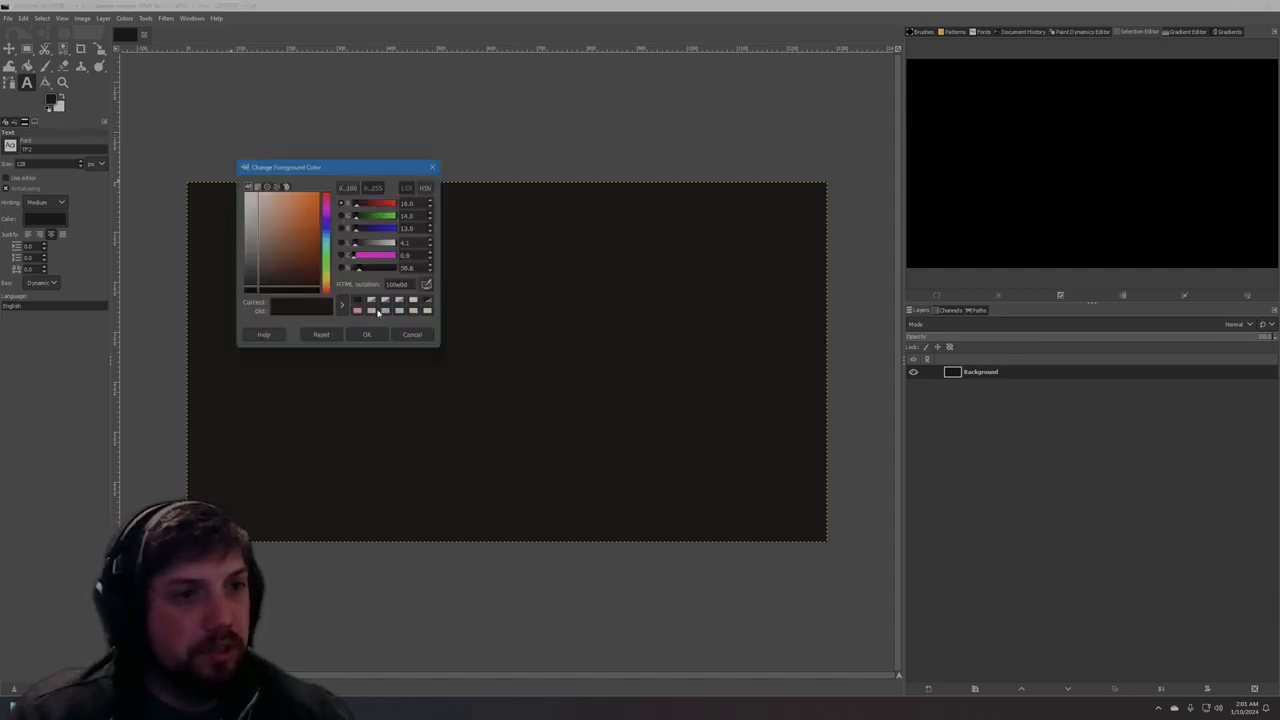
{"action": "left_click", "coordinate": [412, 301]}
{"action": "left_click", "coordinate": [367, 335]}
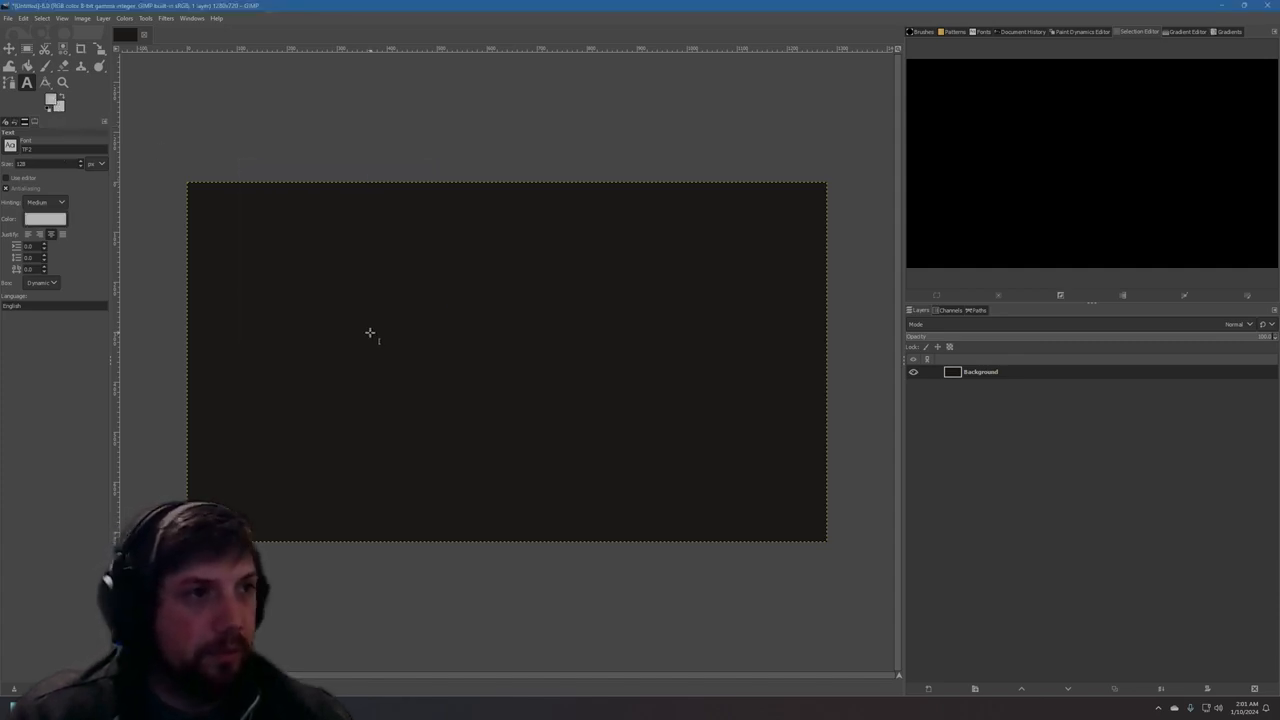
{"action": "left_click", "coordinate": [398, 320]}
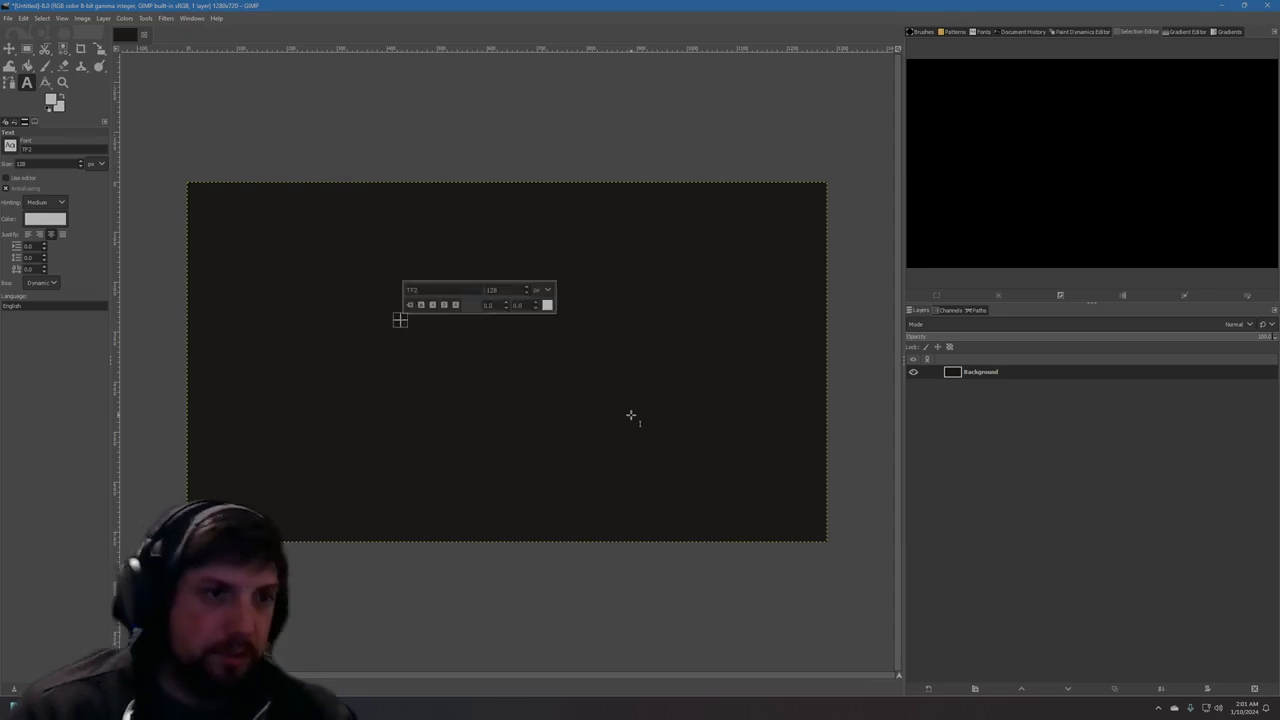
{"action": "type", "text": "Sample"}
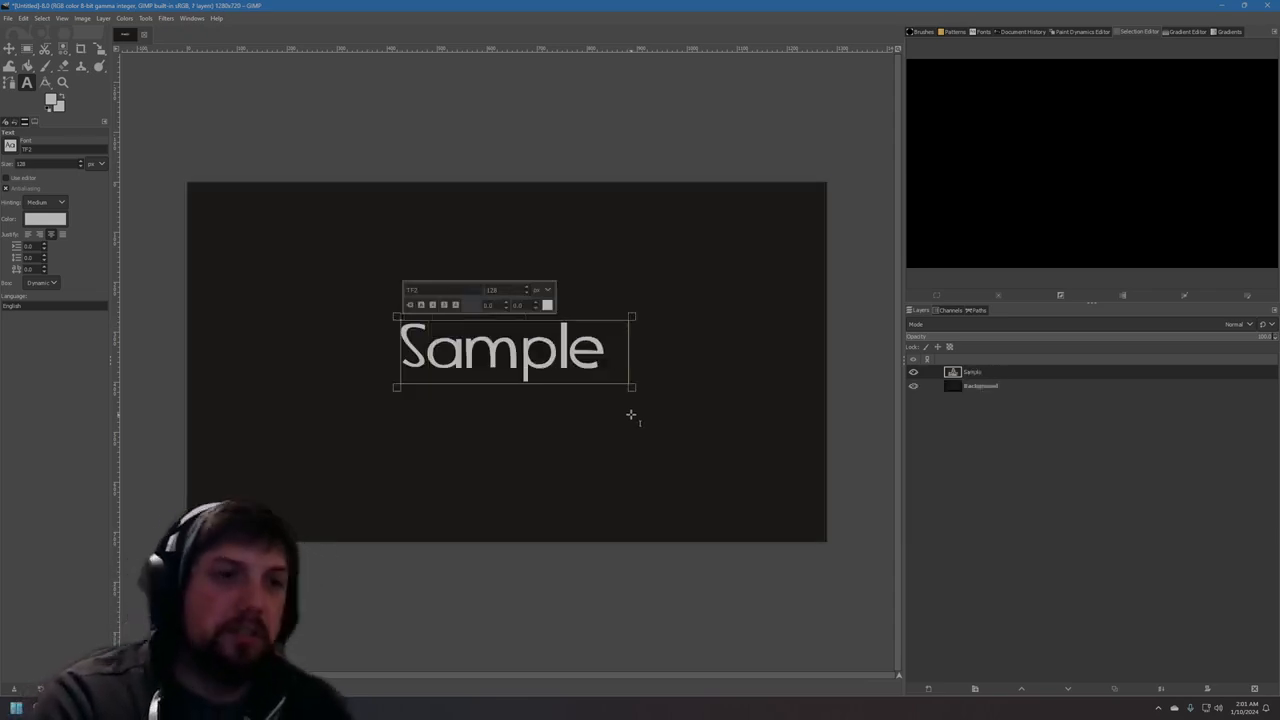
{"action": "type", "text": " Text"}
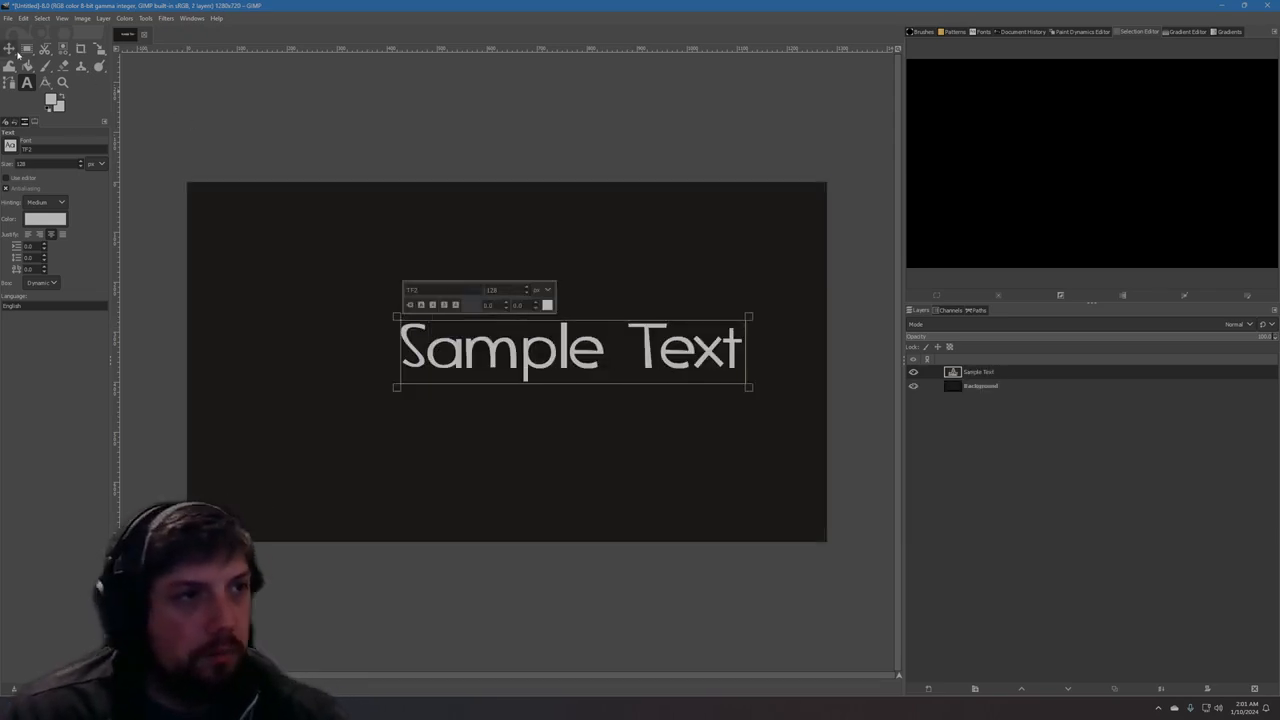
{"action": "left_click", "coordinate": [9, 48]}
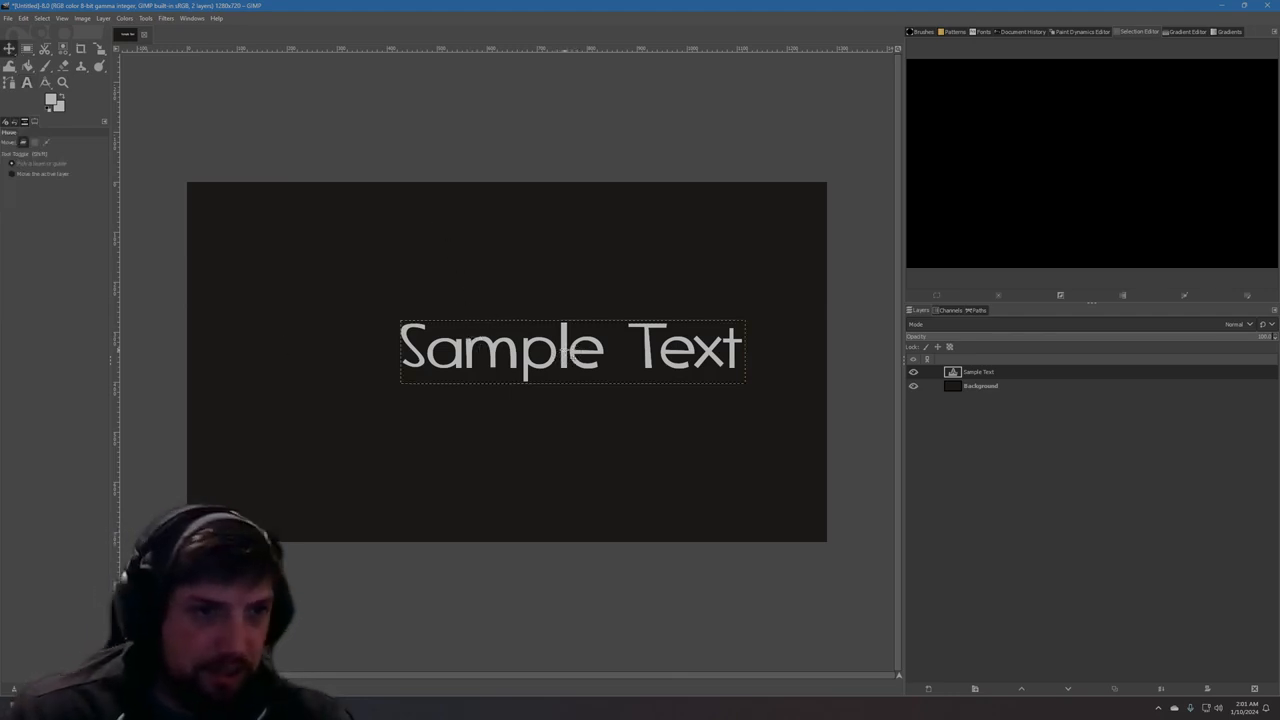
{"action": "left_click_drag", "start_coordinate": [567, 350], "coordinate": [476, 355]}
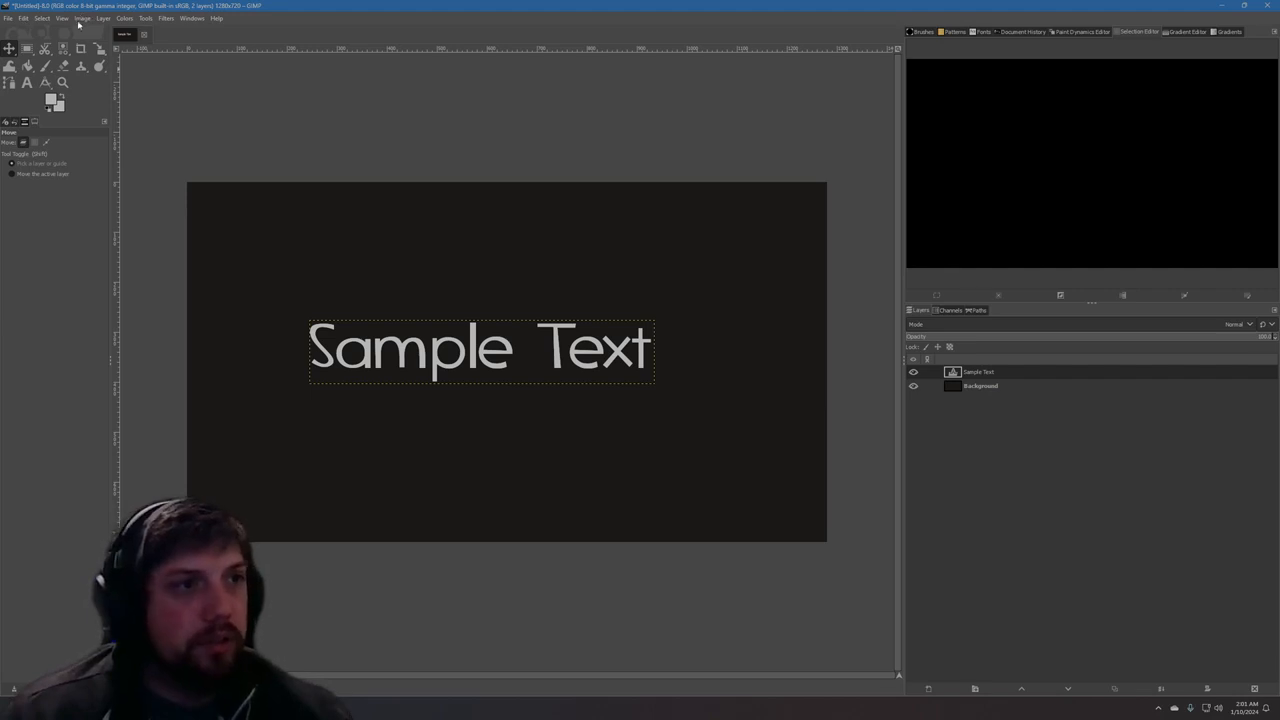
Add a new vertical guide at position 640.
{"action": "left_click", "coordinate": [82, 20]}
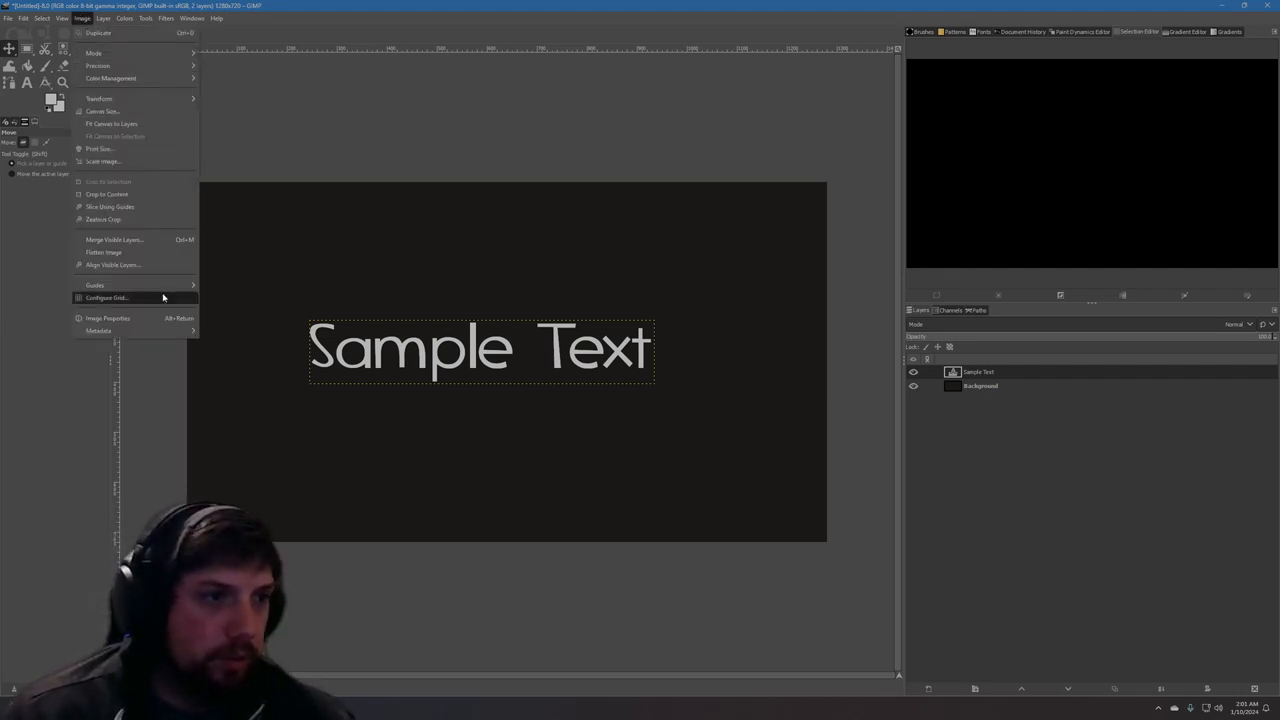
{"action": "mouse_move", "coordinate": [162, 289]}
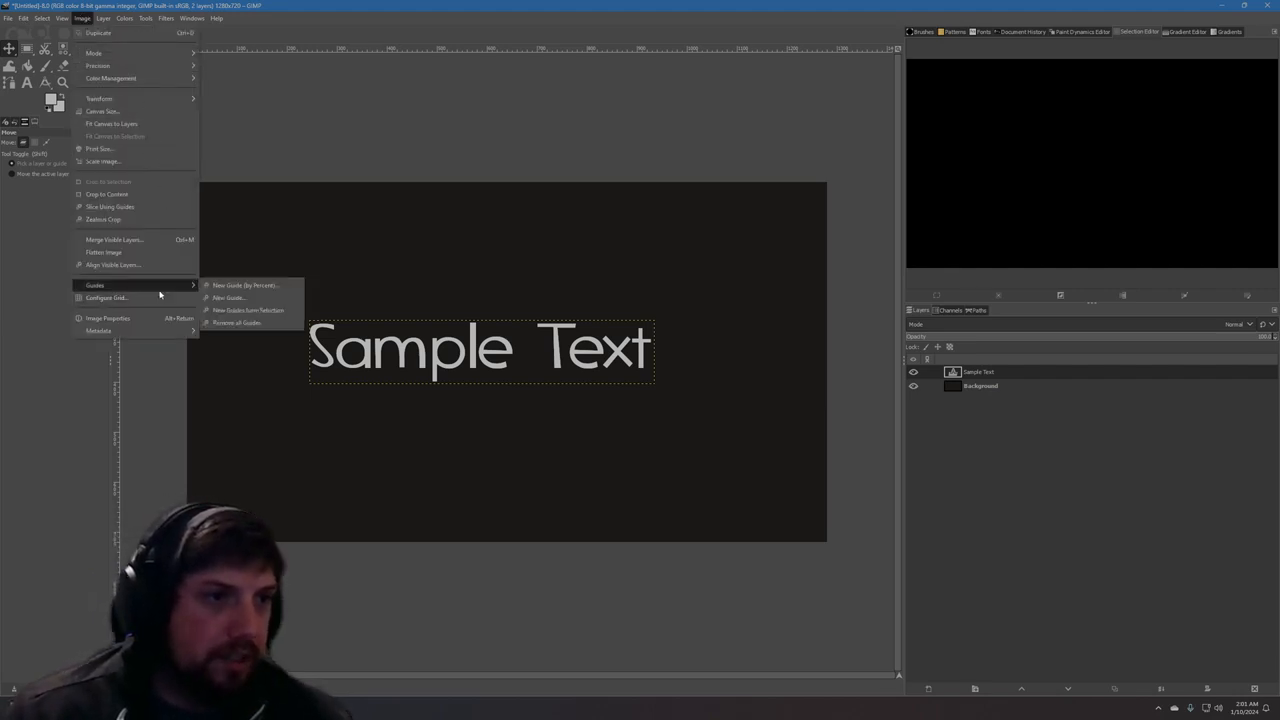
{"action": "left_click", "coordinate": [259, 298]}
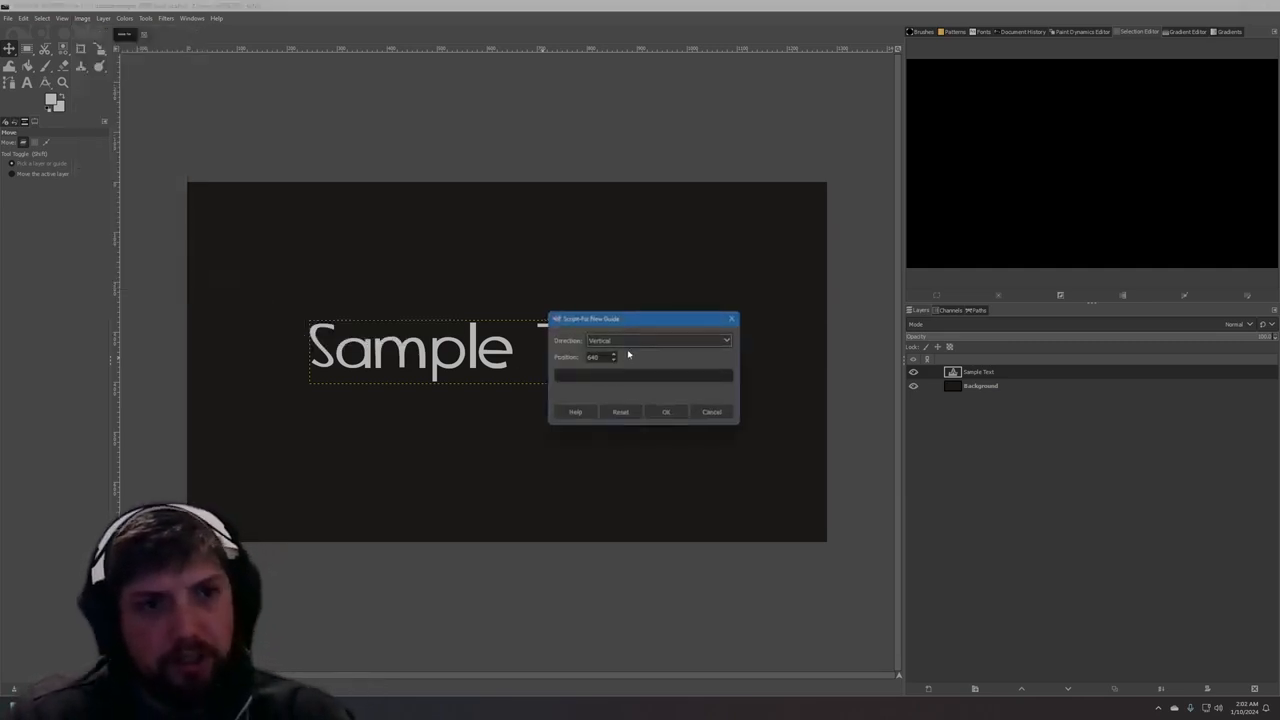
{"action": "left_click_drag", "start_coordinate": [645, 318], "coordinate": [558, 236]}
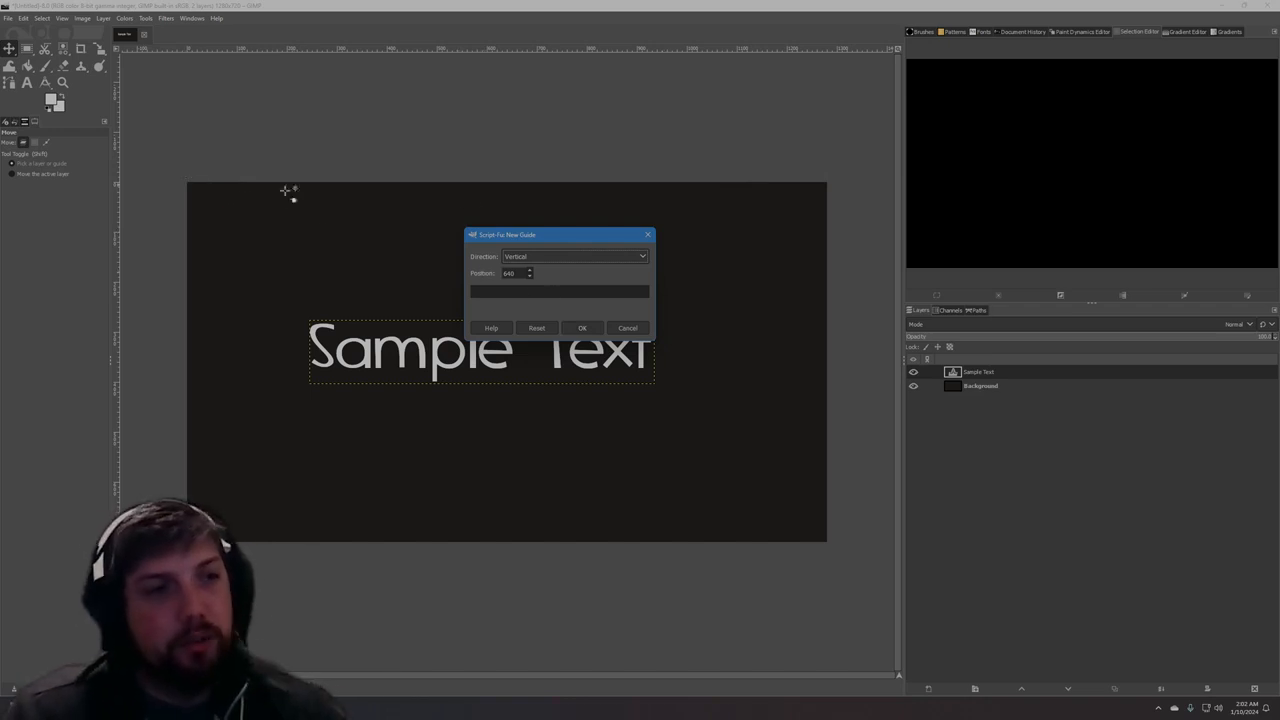
{"action": "left_click_drag", "start_coordinate": [520, 272], "coordinate": [476, 279]}
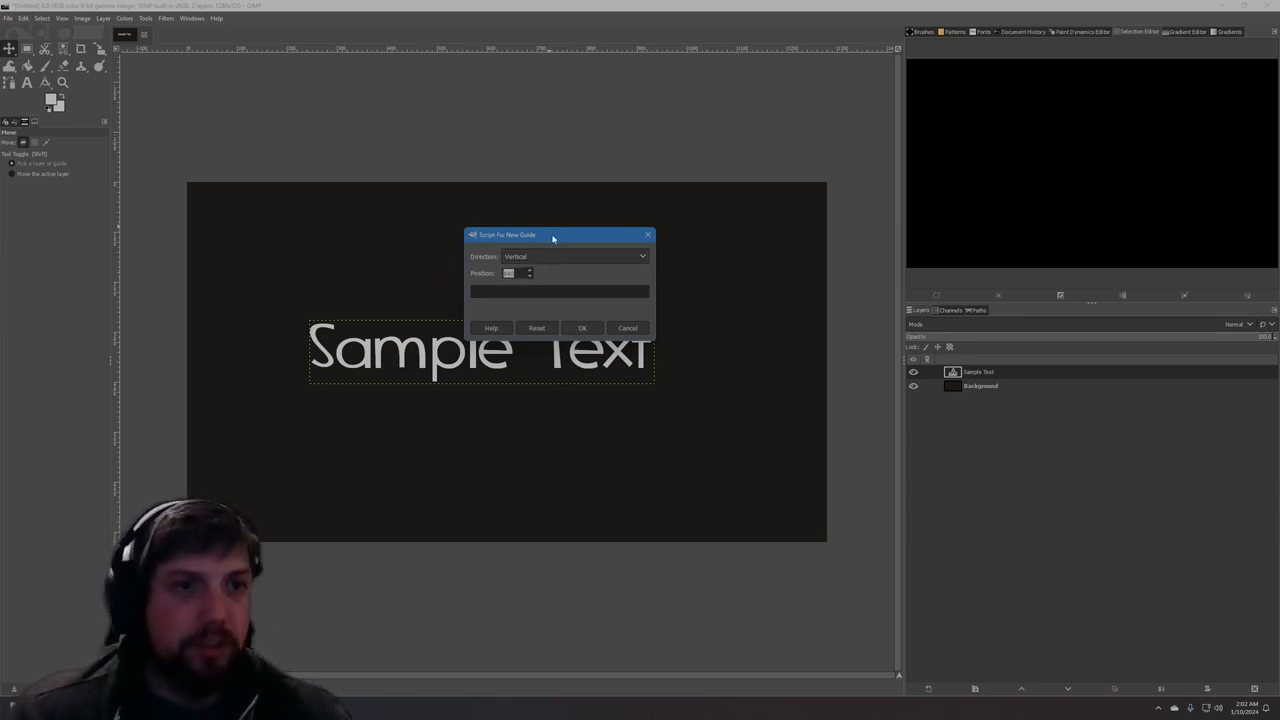
{"action": "left_click_drag", "start_coordinate": [552, 238], "coordinate": [874, 214]}
{"action": "left_click", "coordinate": [902, 303]}
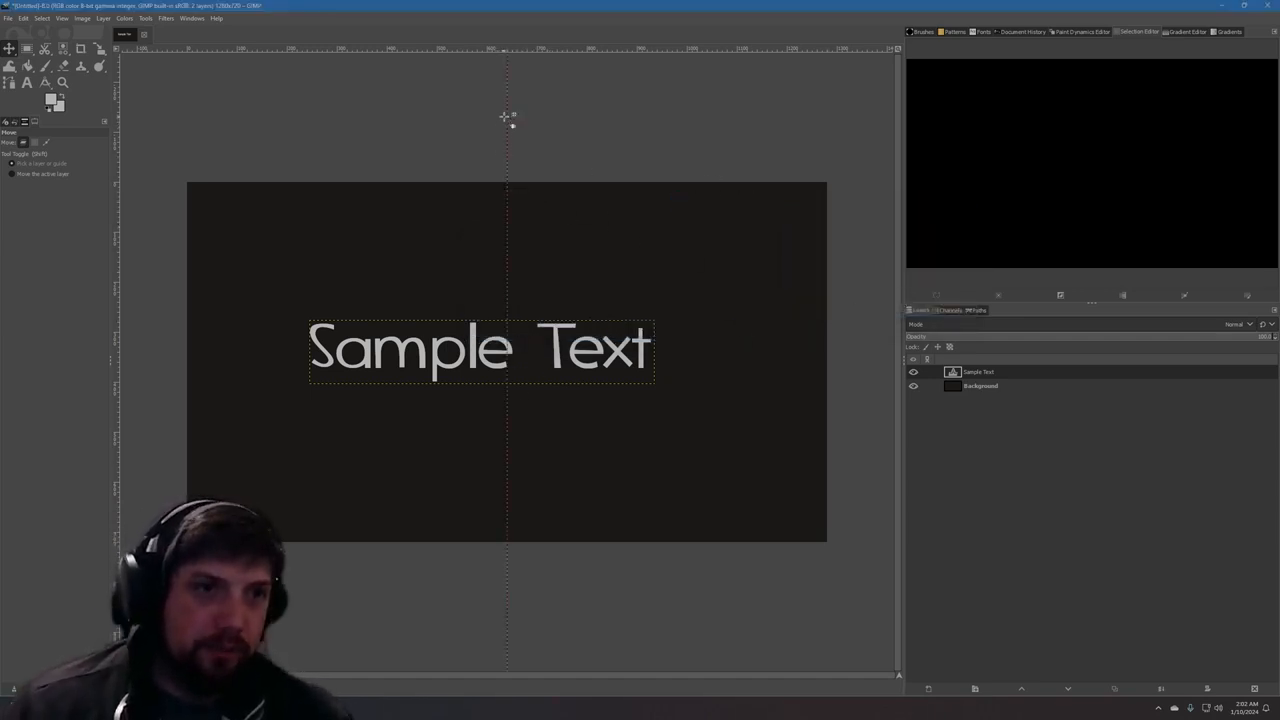
Try moving the vertical guide away from the canvas centre and undo the moves.
{"action": "left_click_drag", "start_coordinate": [509, 120], "coordinate": [377, 108]}
{"action": "key", "text": "ctrl+z"}
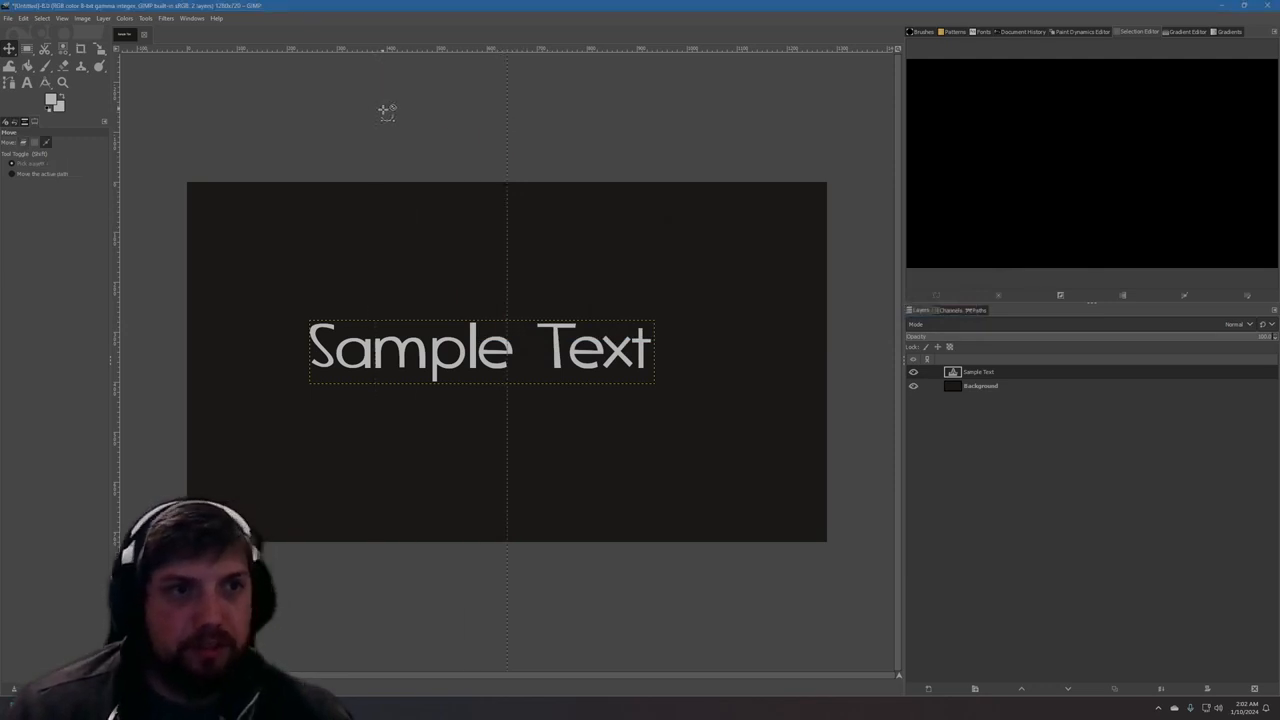
{"action": "left_click_drag", "start_coordinate": [507, 162], "coordinate": [792, 166]}
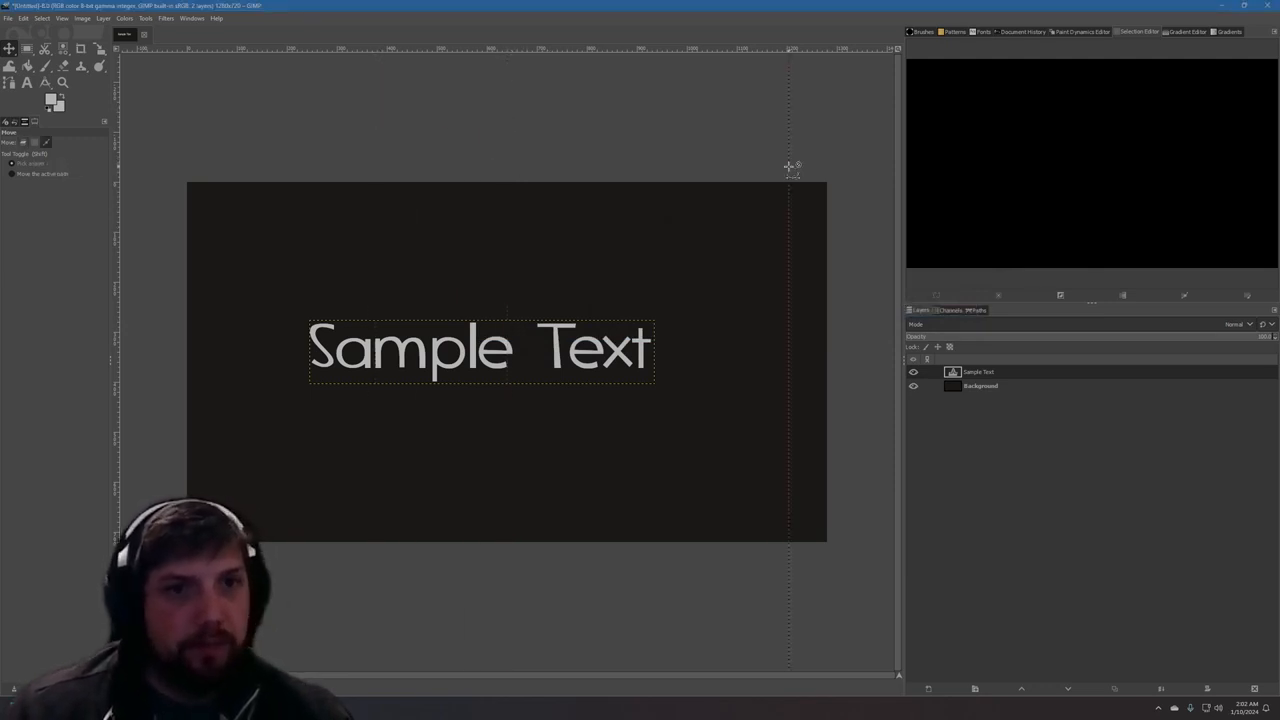
{"action": "key", "text": "ctrl+z"}
{"action": "key", "text": "ctrl+z"}
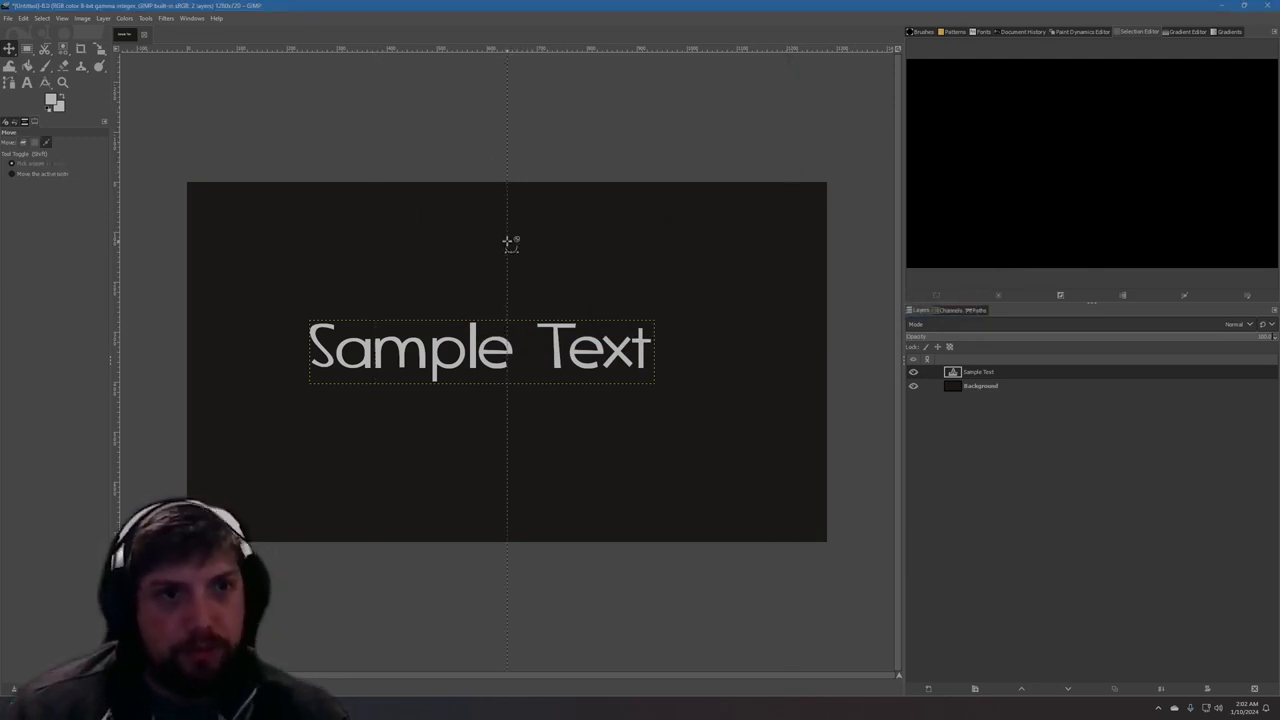
Try to line up the Sample Text layer with the vertical guide and inspect the alignment up close.
{"action": "mouse_move", "coordinate": [565, 350]}
{"action": "left_mouse_down"}
{"action": "mouse_move", "coordinate": [611, 349]}
{"action": "mouse_move", "coordinate": [545, 348]}
{"action": "mouse_move", "coordinate": [596, 347]}
{"action": "mouse_move", "coordinate": [555, 341]}
{"action": "mouse_move", "coordinate": [573, 338]}
{"action": "left_mouse_up"}
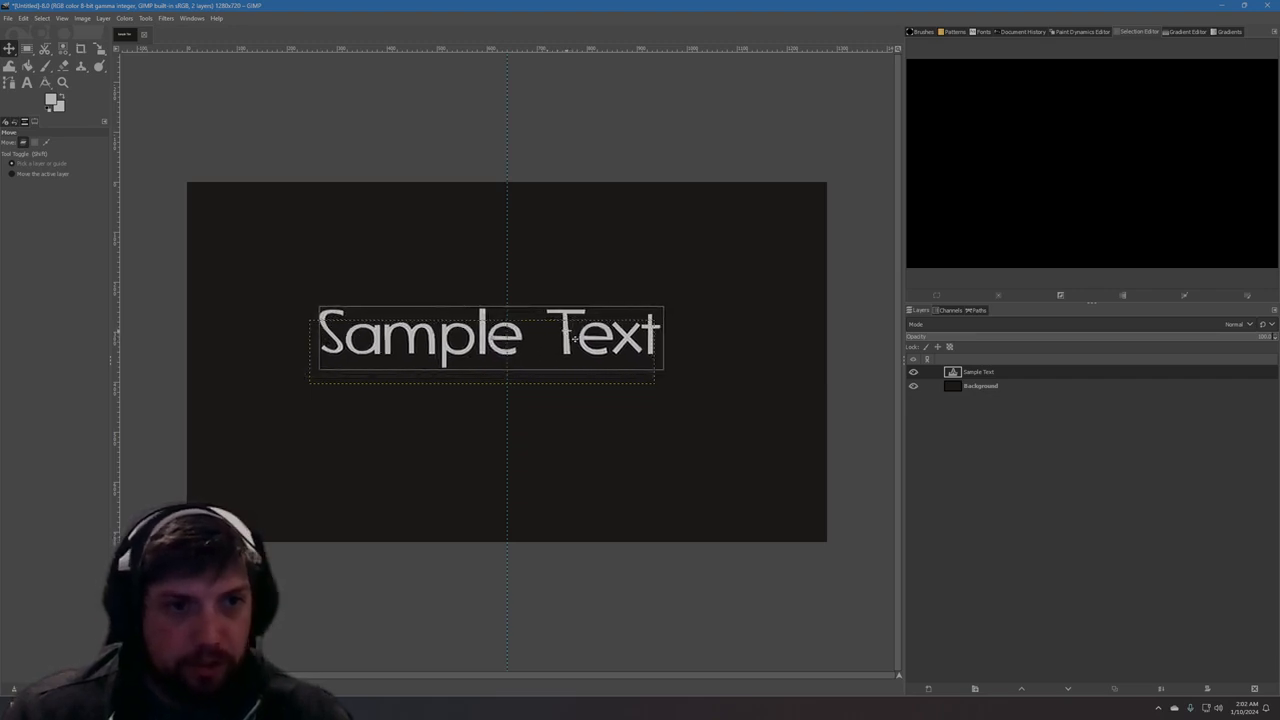
{"action": "scroll", "coordinate": [477, 383], "scroll_direction": "up", "scroll_amount": 4, "text": "ctrl"}
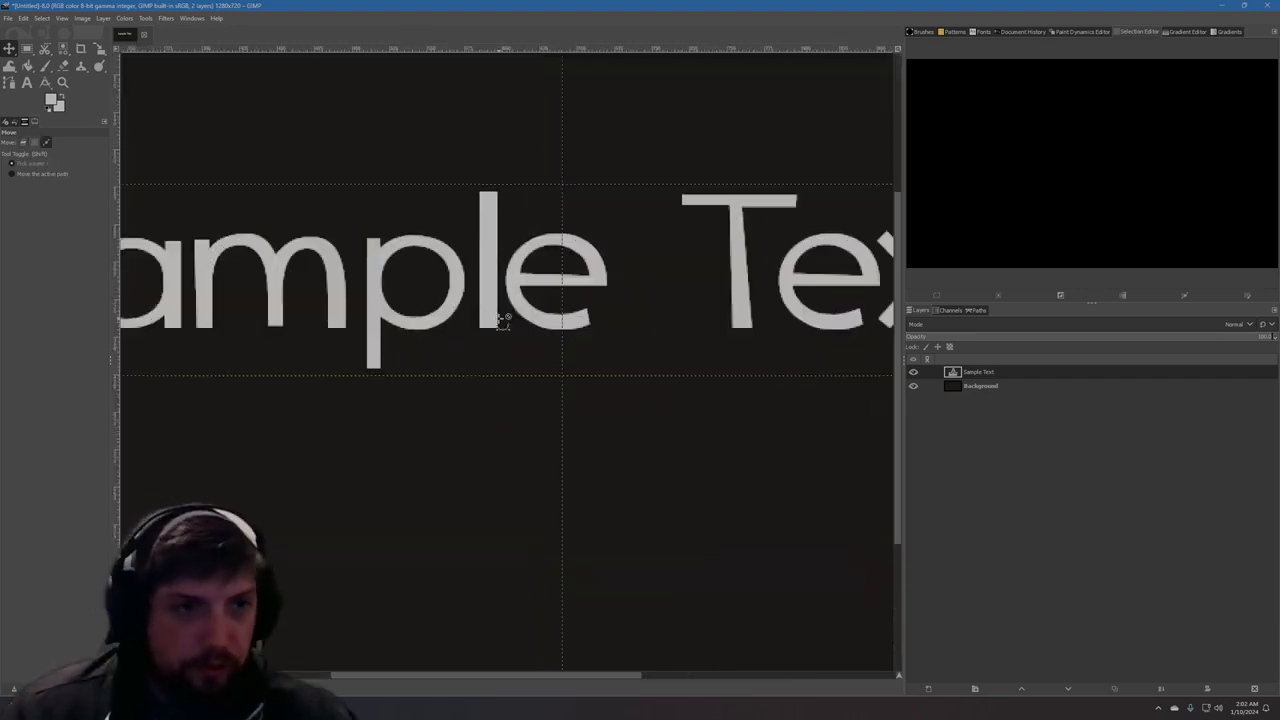
{"action": "left_click_drag", "start_coordinate": [503, 318], "coordinate": [439, 276]}
{"action": "scroll", "coordinate": [614, 338], "scroll_direction": "down", "scroll_amount": 3}
{"action": "scroll", "coordinate": [614, 338], "scroll_direction": "down", "scroll_amount": 1}
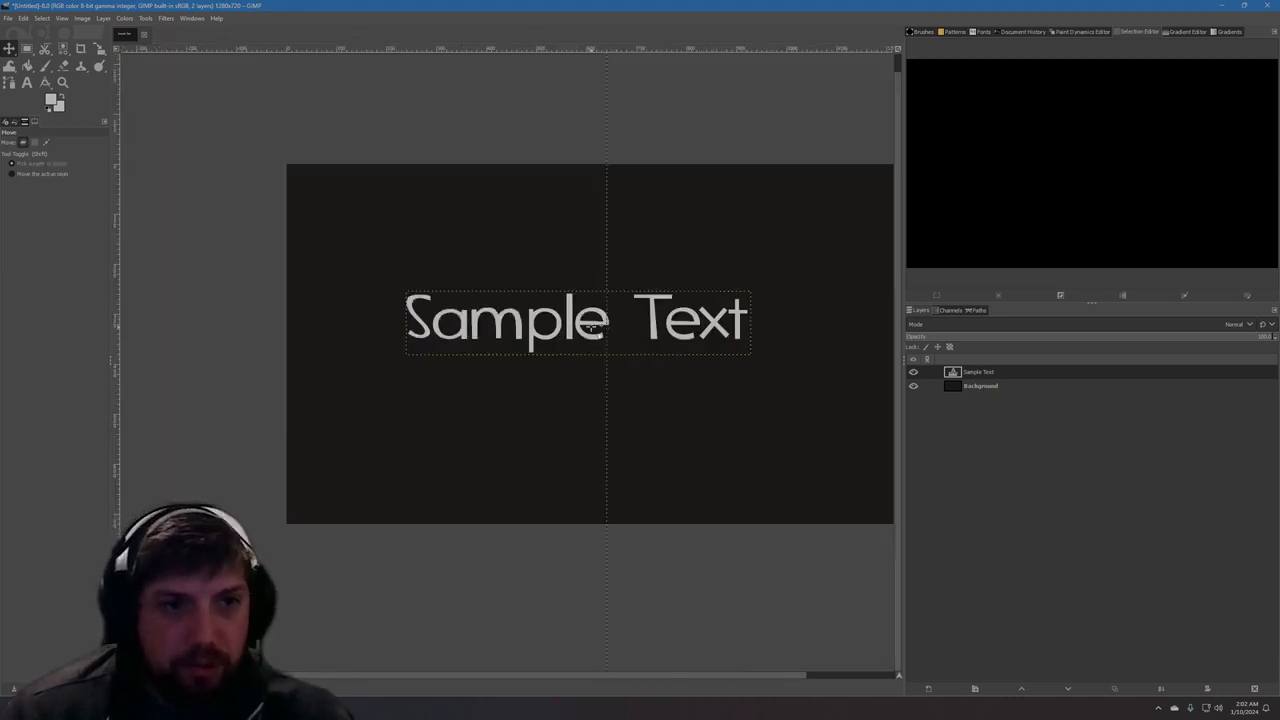
{"action": "scroll", "coordinate": [592, 350], "scroll_direction": "up", "scroll_amount": 1}
{"action": "scroll", "coordinate": [592, 357], "scroll_direction": "up", "scroll_amount": 4}
{"action": "scroll", "coordinate": [594, 360], "scroll_direction": "up", "scroll_amount": 1}
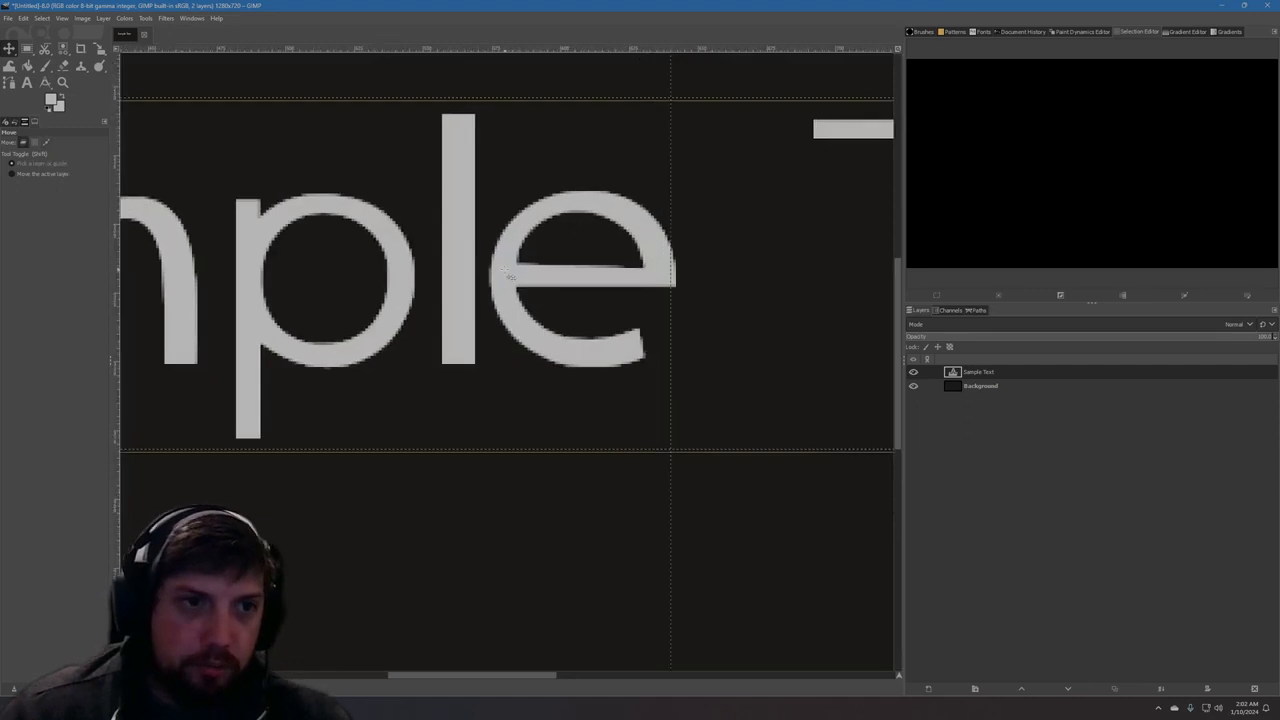
{"action": "scroll", "coordinate": [680, 360], "scroll_direction": "down", "scroll_amount": 5}
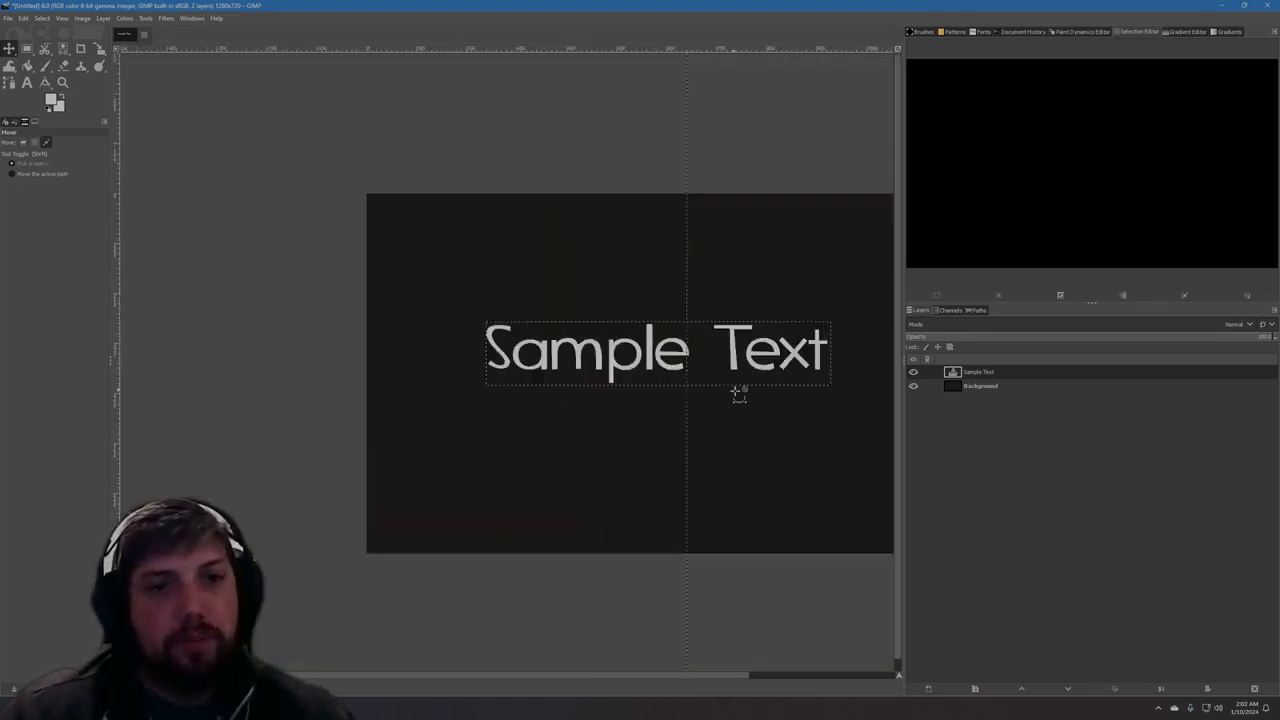
{"action": "scroll", "coordinate": [683, 675], "scroll_direction": "right", "scroll_amount": 3}
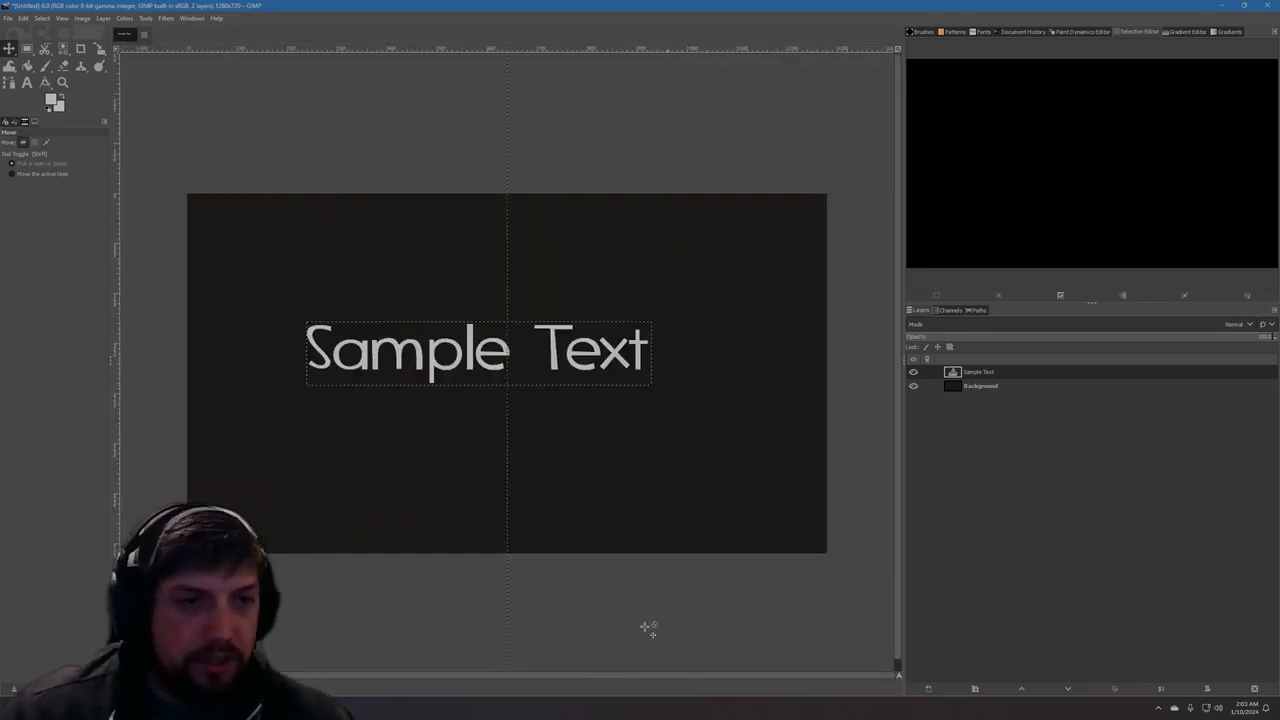
Move the Sample Text layer until its centre snaps to the vertical guide, slightly above the middle of the canvas.
{"action": "left_click_drag", "start_coordinate": [478, 354], "coordinate": [516, 355]}
{"action": "scroll", "coordinate": [620, 423], "scroll_direction": "up", "scroll_amount": 3}
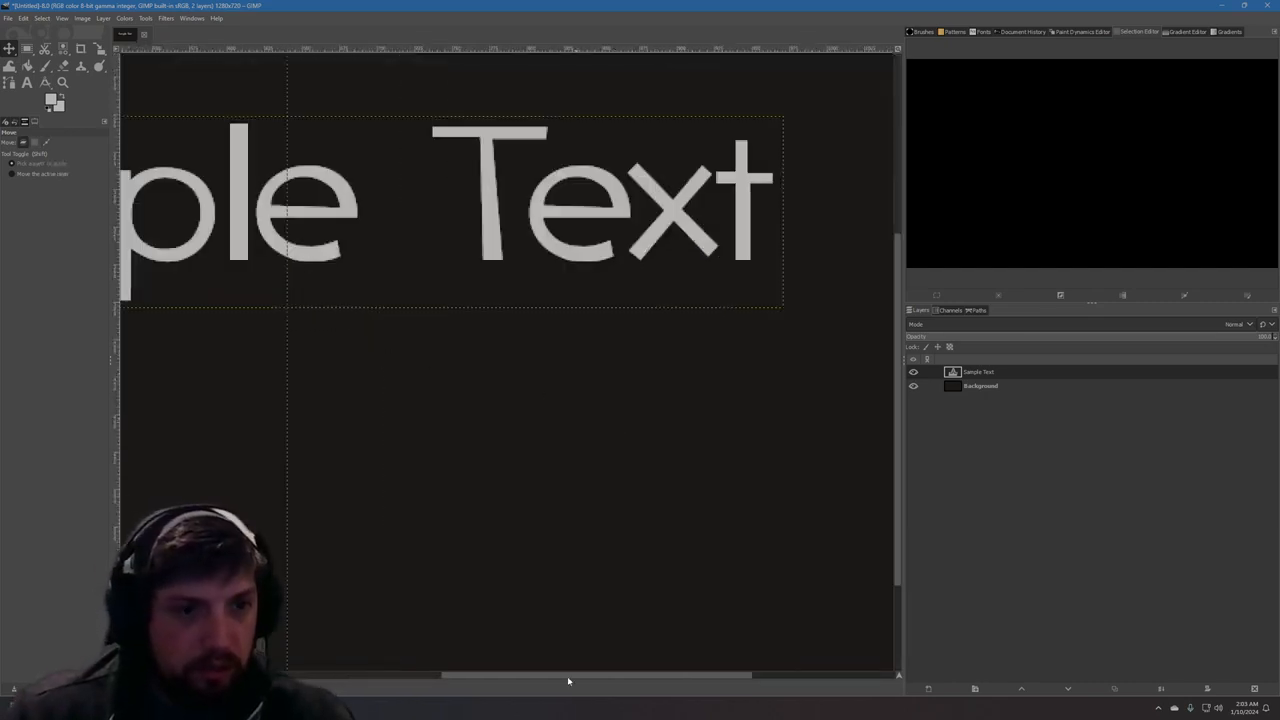
{"action": "left_click_drag", "start_coordinate": [558, 676], "coordinate": [454, 676]}
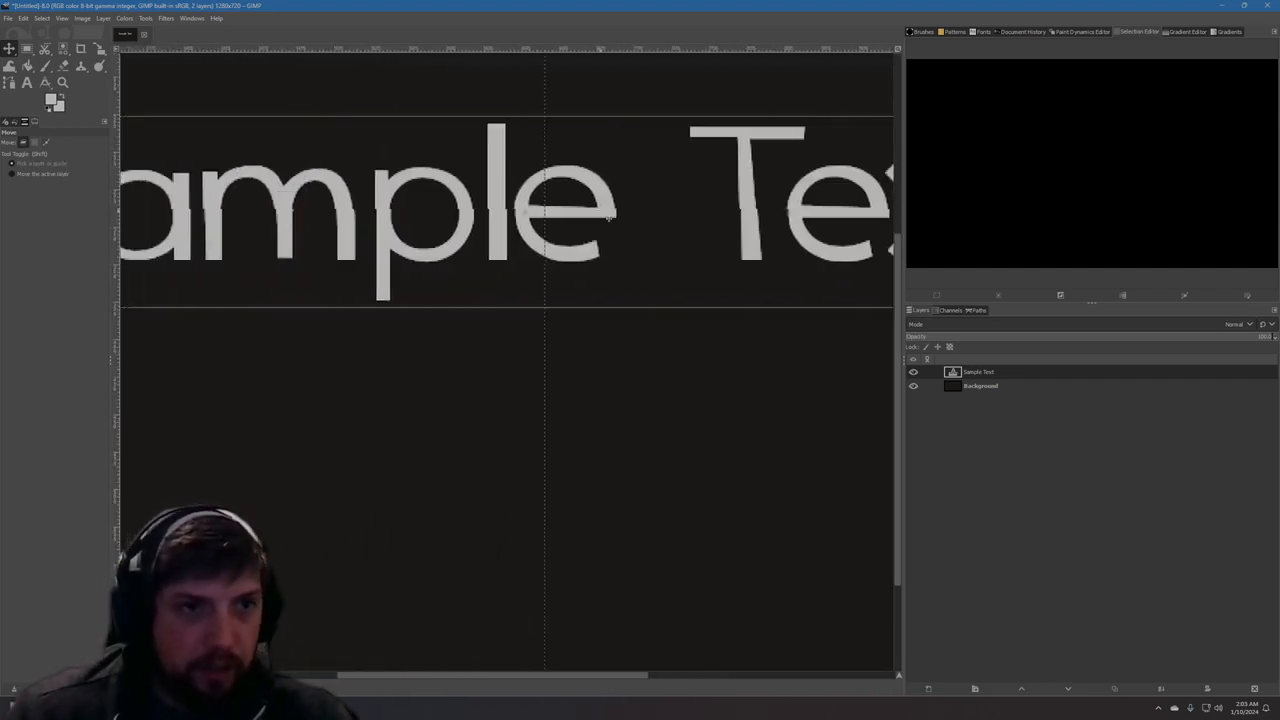
{"action": "left_click_drag", "start_coordinate": [610, 217], "coordinate": [626, 214]}
{"action": "scroll", "coordinate": [651, 371], "scroll_direction": "down", "scroll_amount": 5}
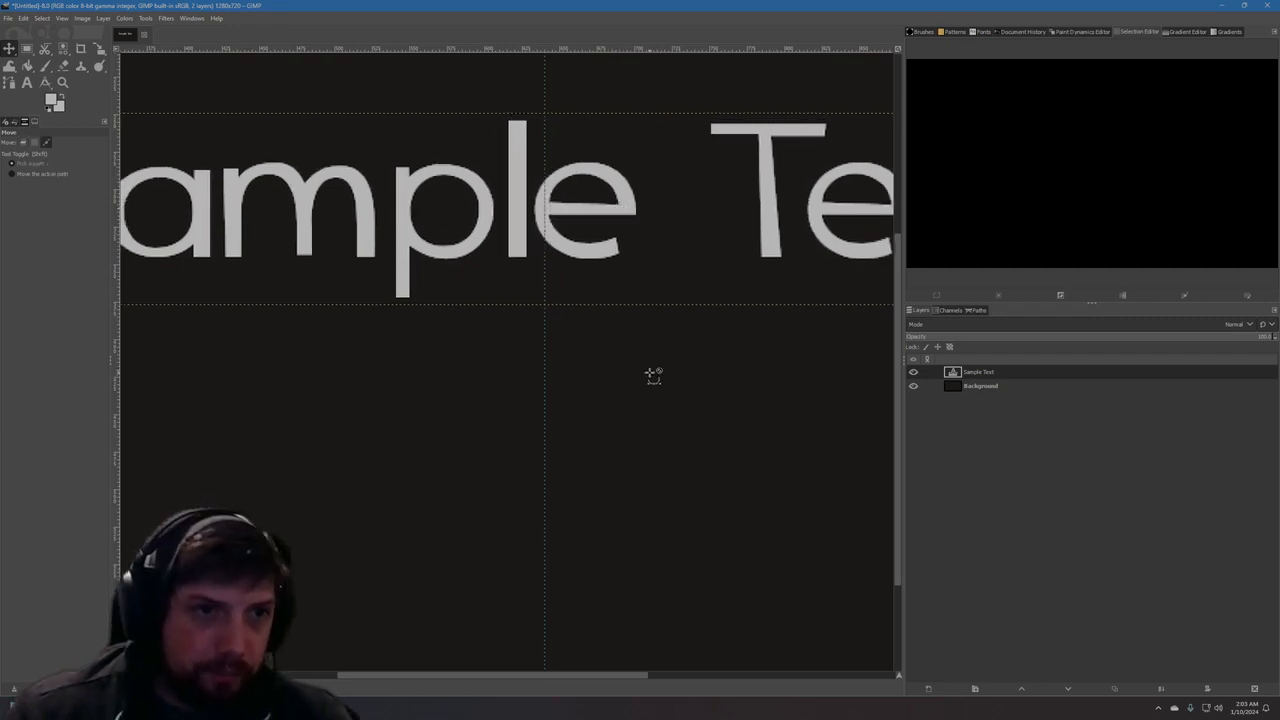
{"action": "scroll", "coordinate": [690, 570], "scroll_direction": "down", "scroll_amount": 3}
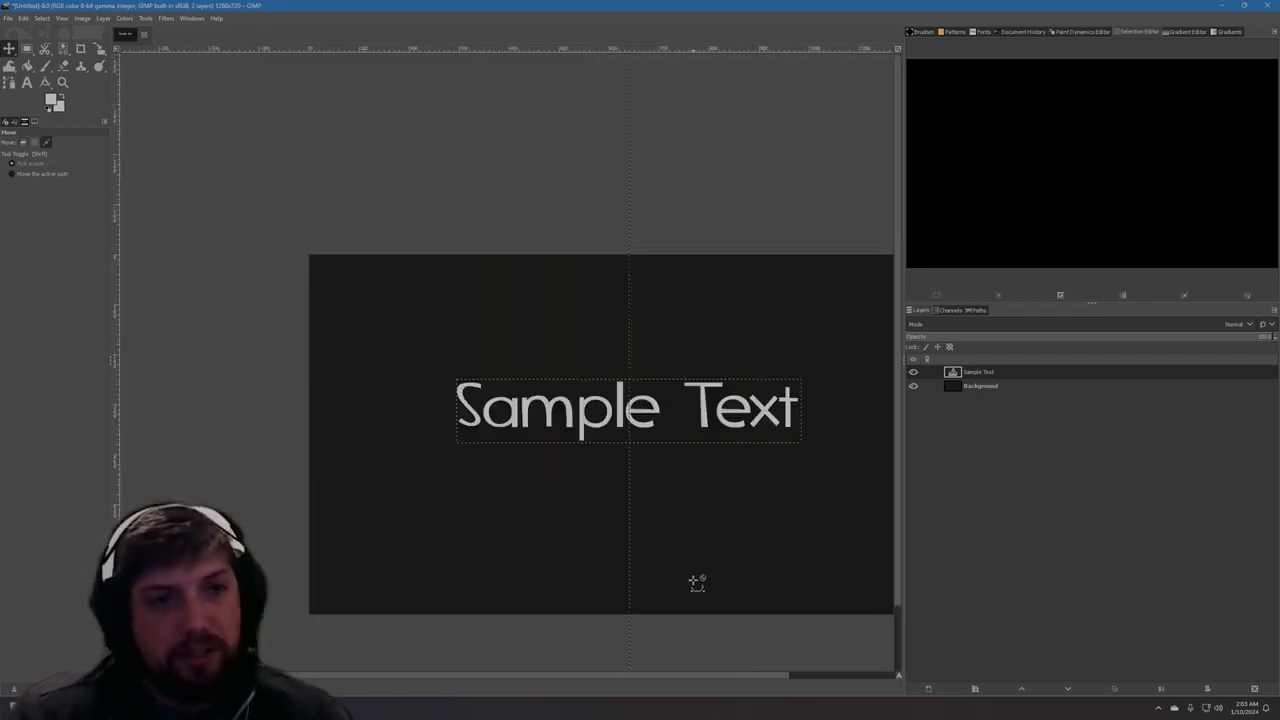
{"action": "left_click_drag", "start_coordinate": [702, 678], "coordinate": [722, 677]}
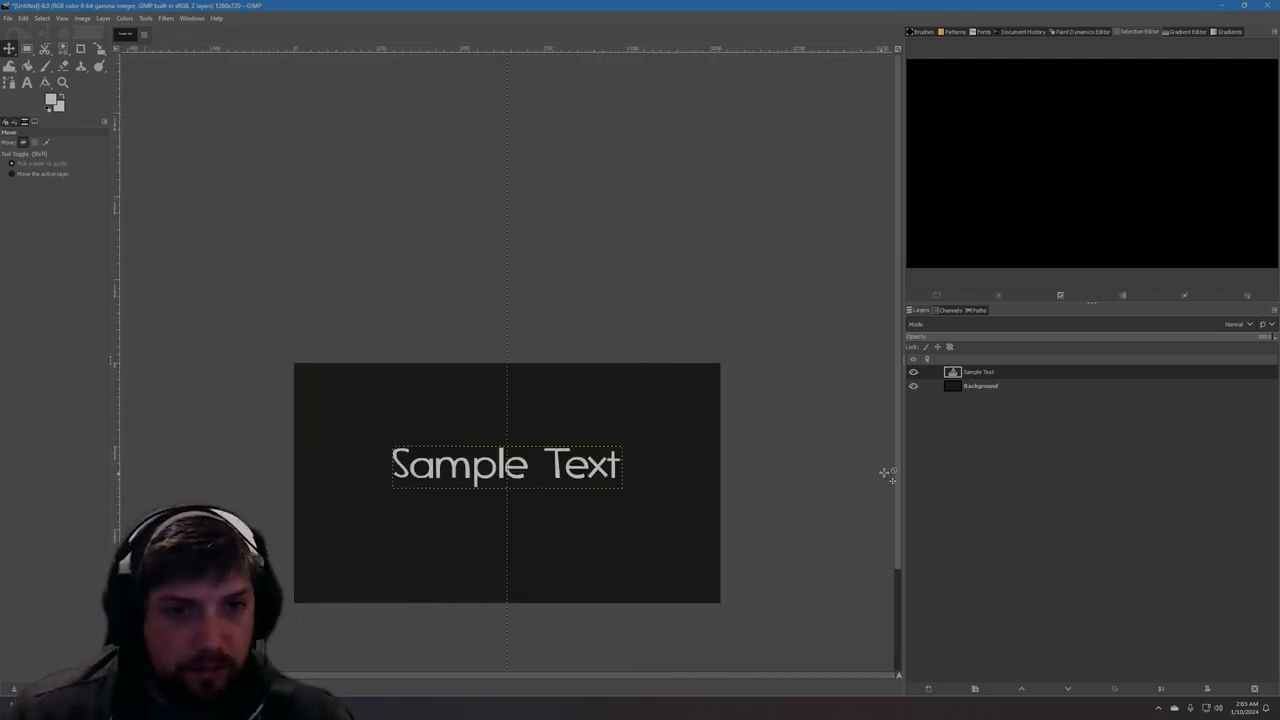
{"action": "left_click_drag", "start_coordinate": [897, 472], "coordinate": [897, 513]}
{"action": "scroll", "coordinate": [527, 446], "scroll_direction": "up", "scroll_amount": 1}
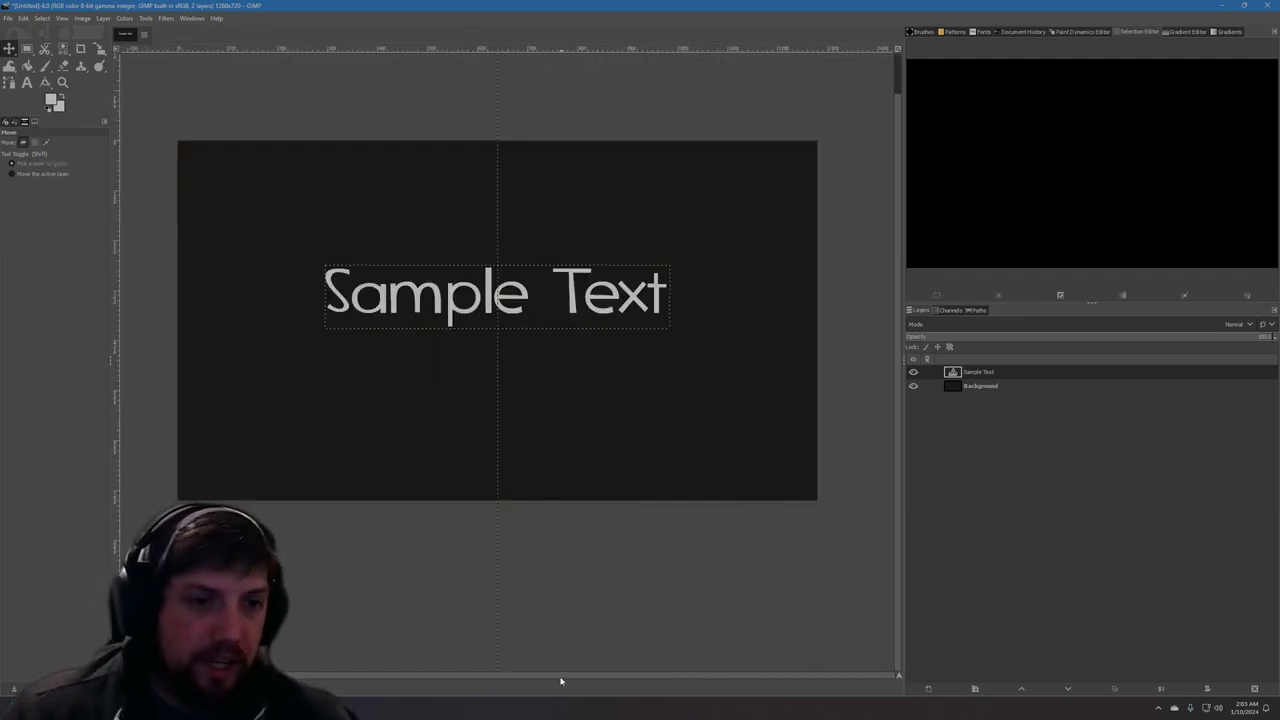
{"action": "left_click_drag", "start_coordinate": [560, 681], "coordinate": [556, 681]}
{"action": "left_click_drag", "start_coordinate": [897, 297], "coordinate": [896, 257]}
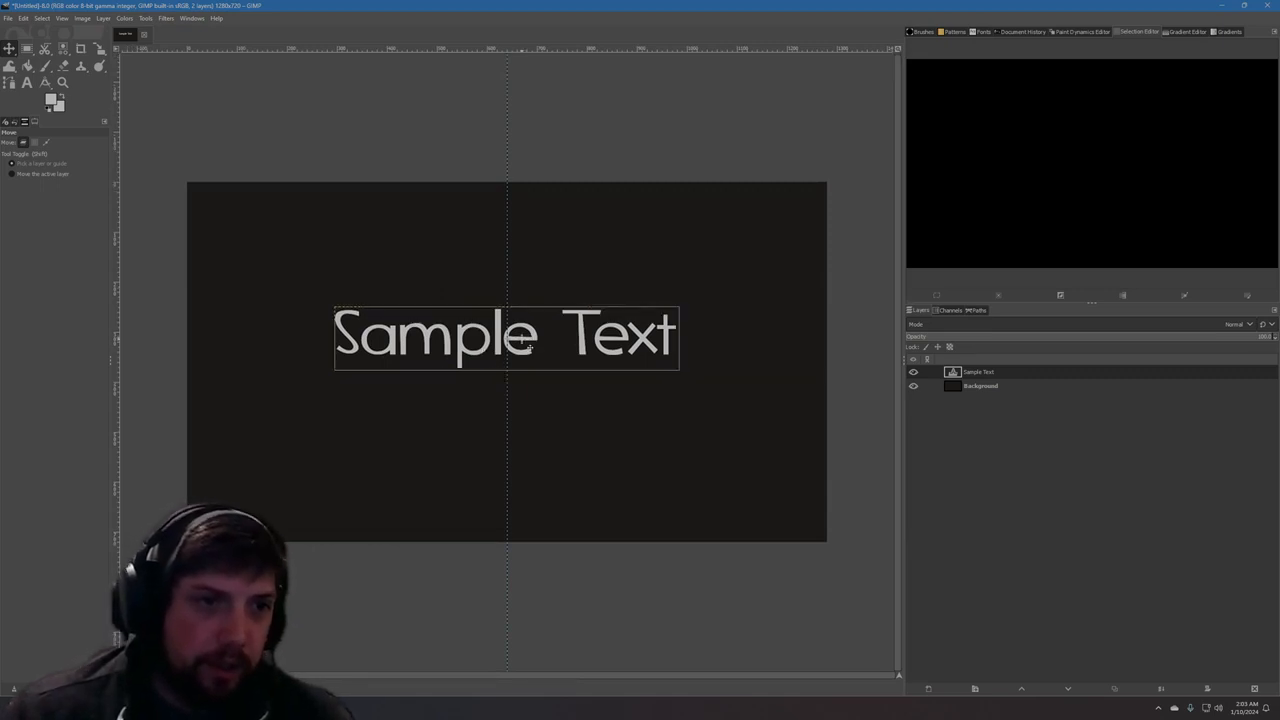
{"action": "left_click_drag", "start_coordinate": [521, 339], "coordinate": [520, 339]}
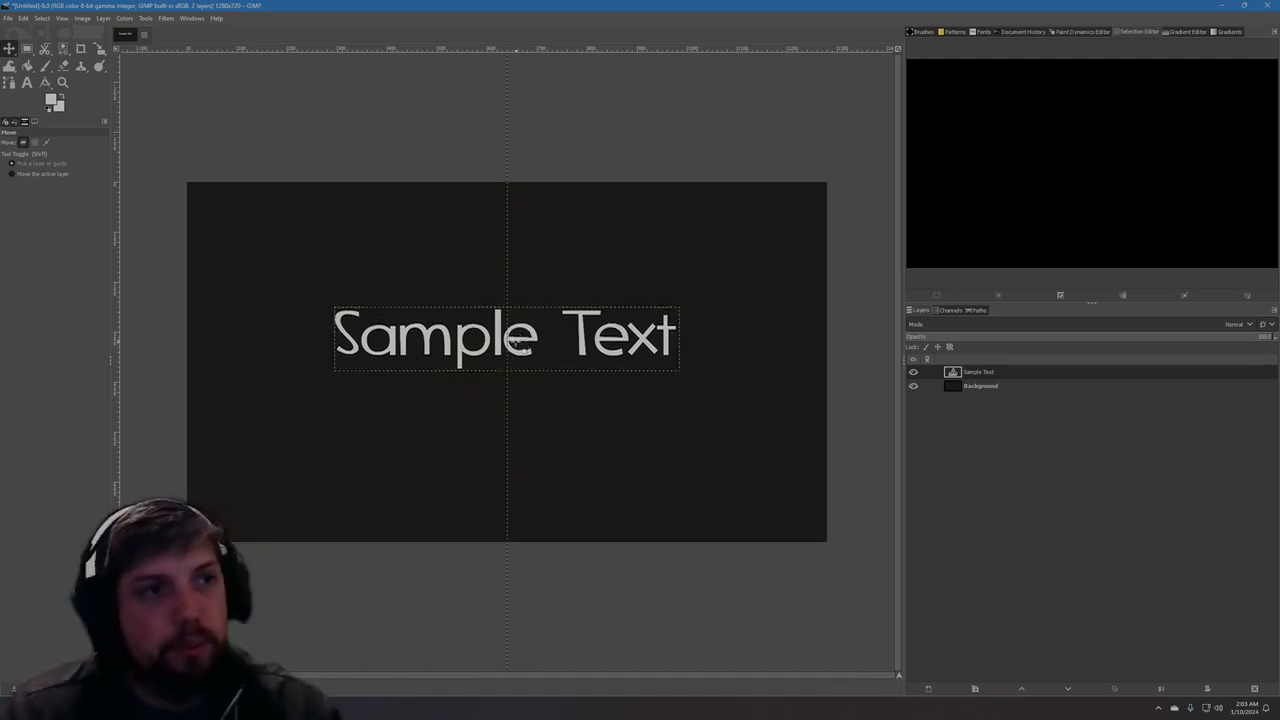
{"action": "left_click", "coordinate": [82, 18]}
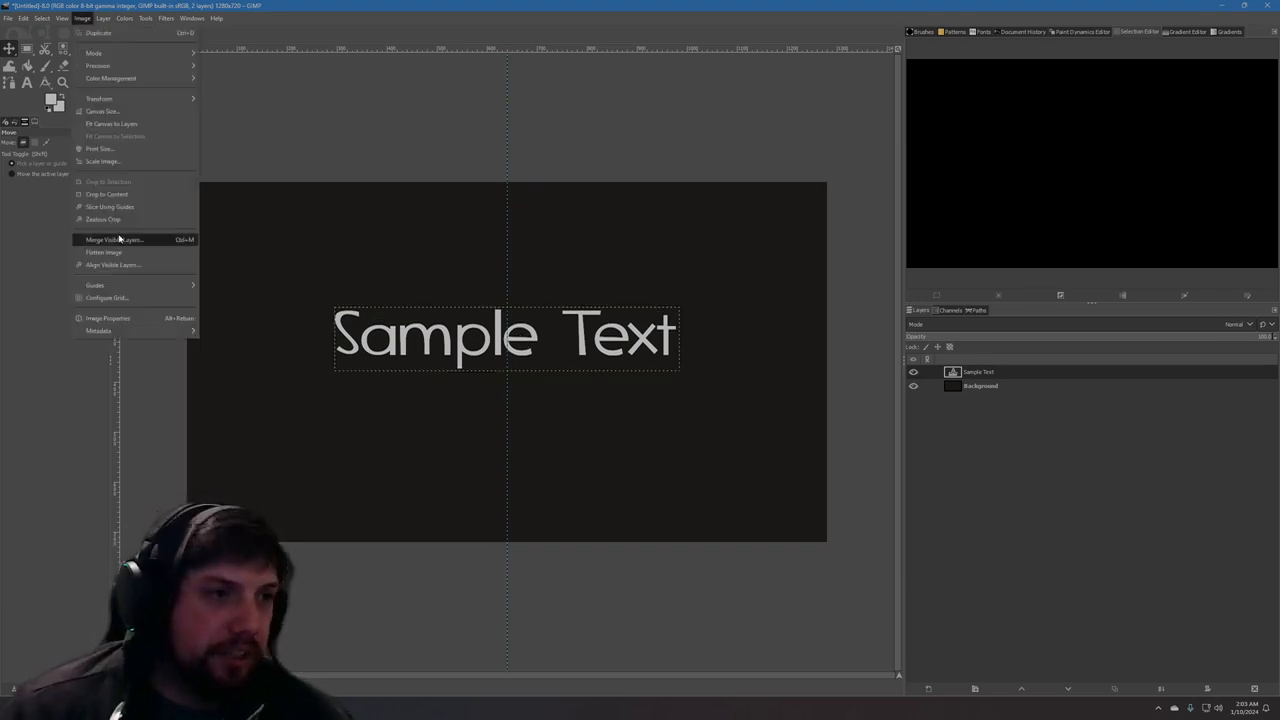
{"action": "mouse_move", "coordinate": [186, 286]}
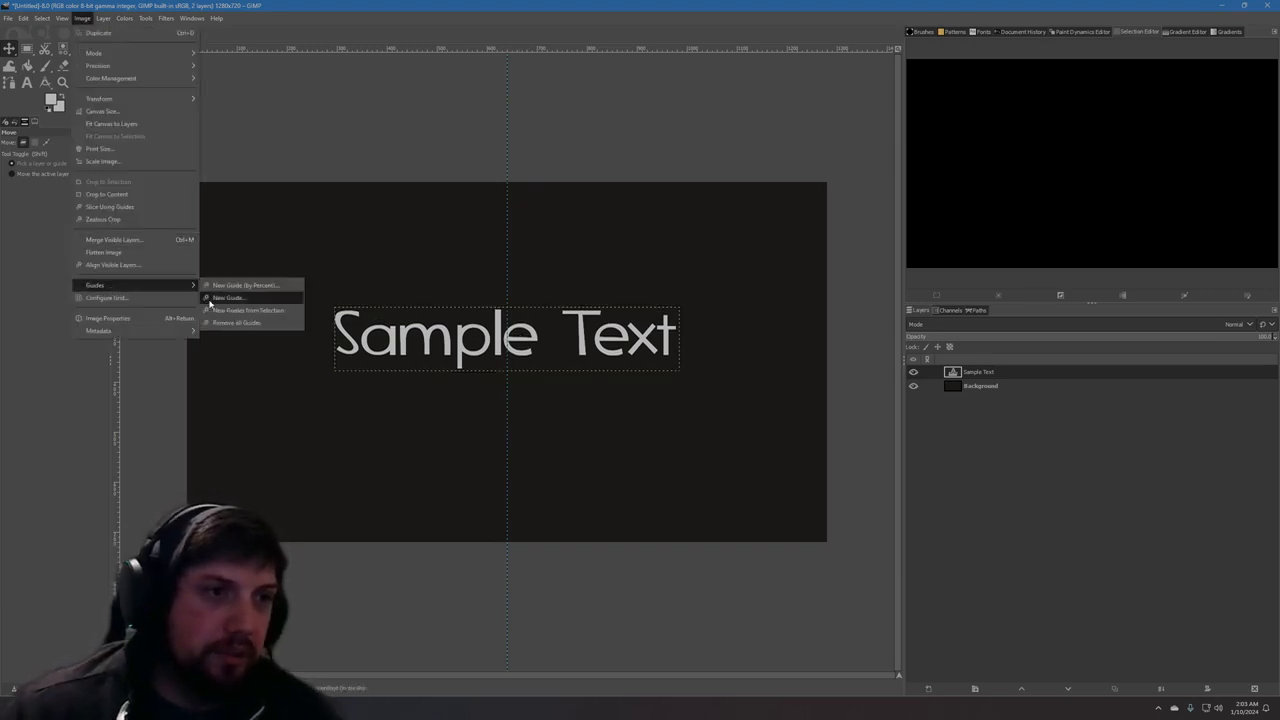
{"action": "left_click", "coordinate": [220, 298]}
{"action": "left_click", "coordinate": [650, 340]}
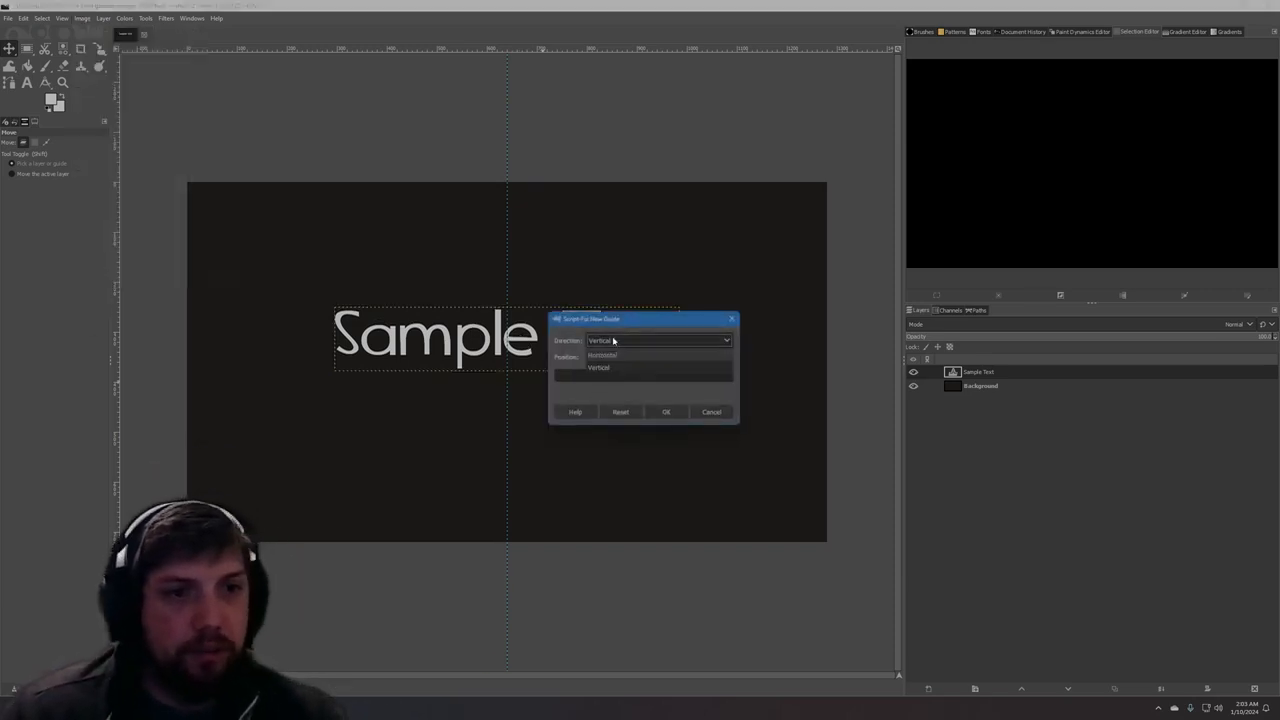
{"action": "left_click", "coordinate": [711, 412]}
Add a new horizontal guide by percent at position 35%.
{"action": "left_click", "coordinate": [82, 18]}
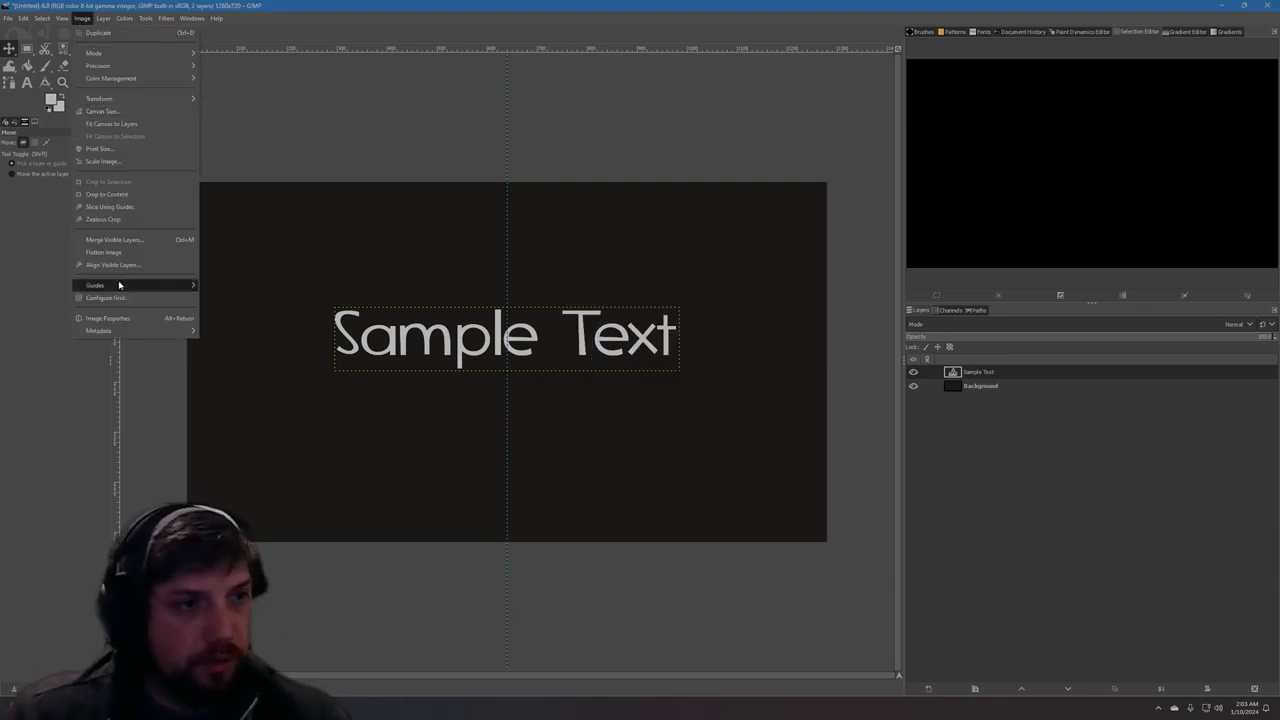
{"action": "mouse_move", "coordinate": [122, 285]}
{"action": "left_click", "coordinate": [216, 287]}
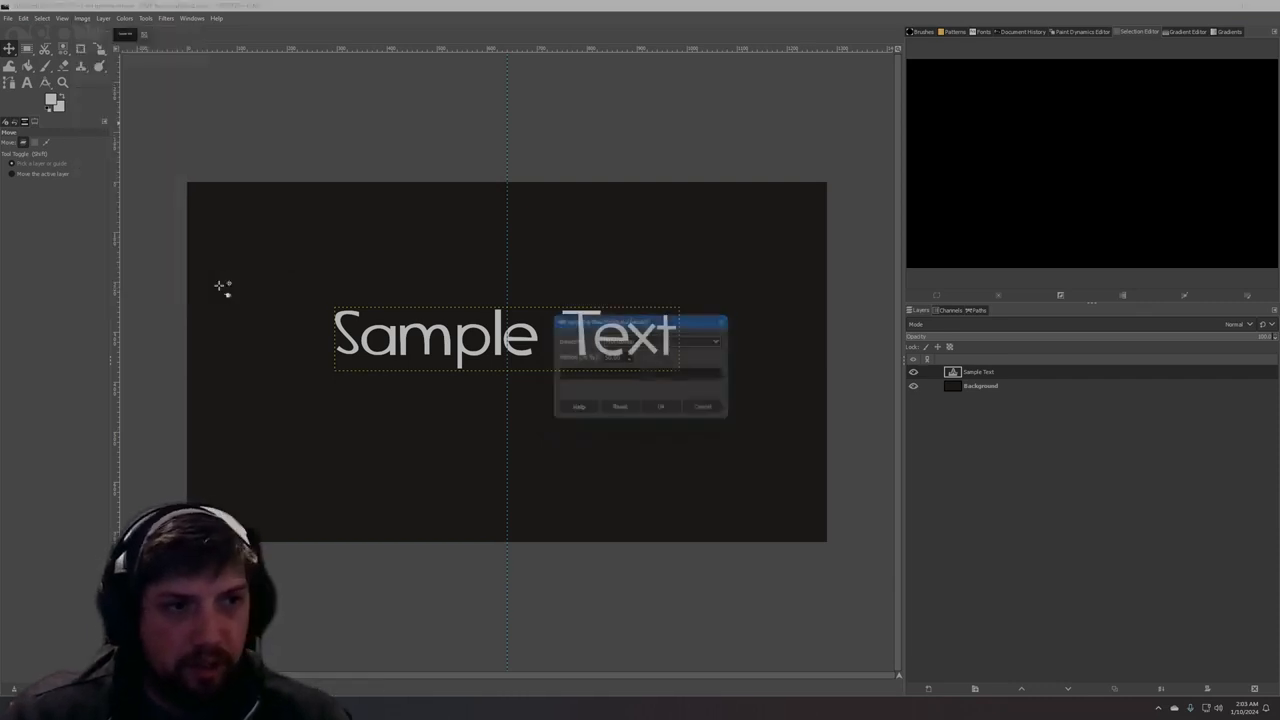
{"action": "double_click", "coordinate": [622, 358]}
{"action": "type", "text": "25"}
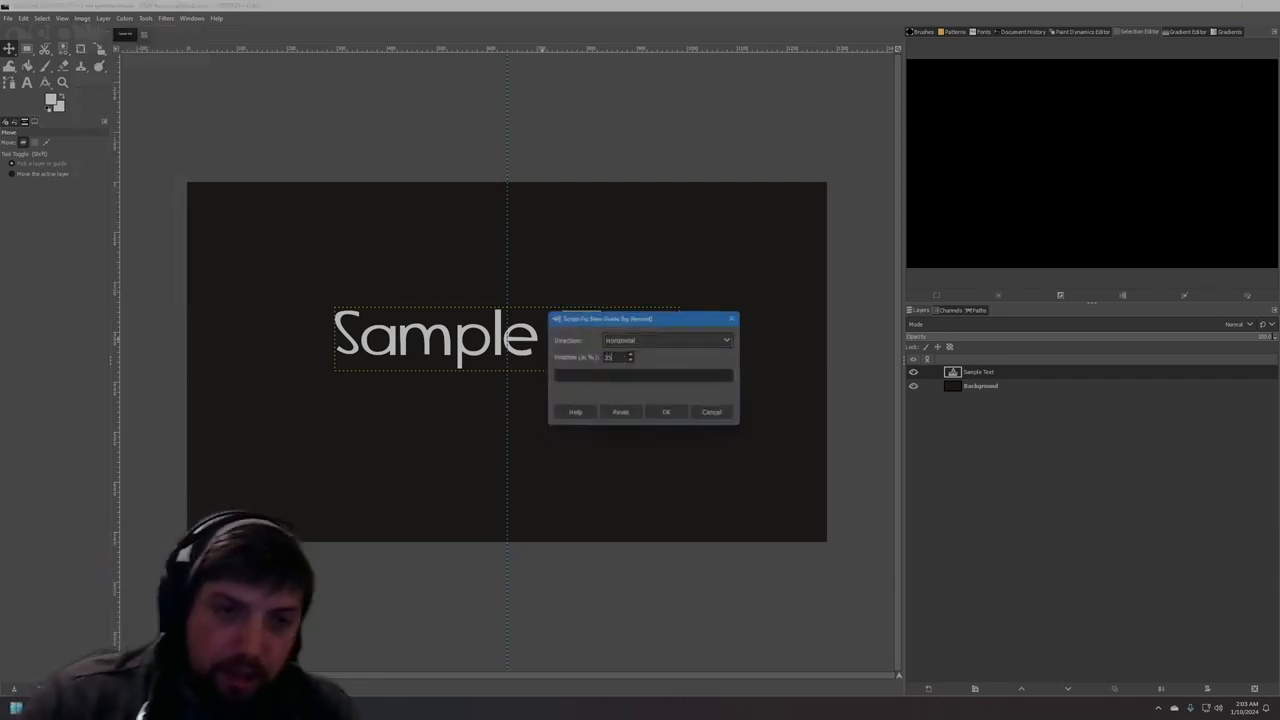
{"action": "left_click", "coordinate": [670, 412]}
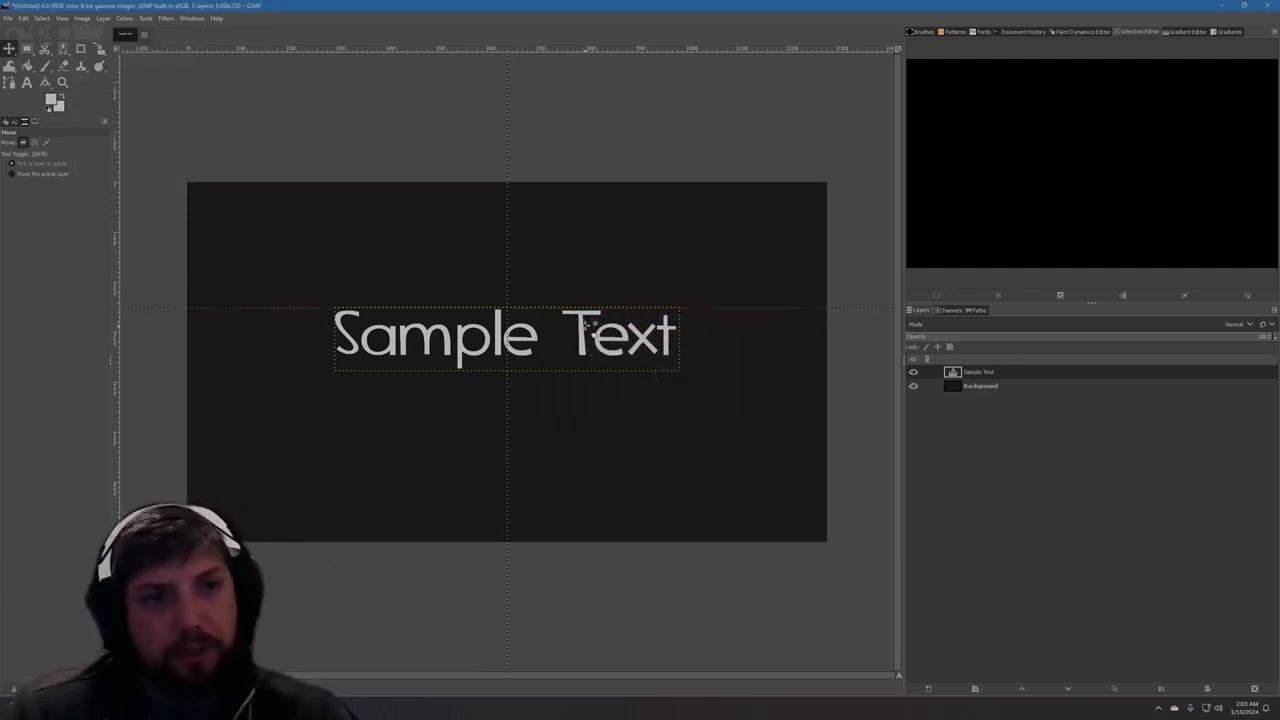
Move the Sample Text layer upward so its centre snaps to the crossing of the two guides, and check the alignment up close.
{"action": "left_click_drag", "start_coordinate": [591, 333], "coordinate": [588, 298]}
{"action": "scroll", "coordinate": [588, 298], "scroll_direction": "up", "scroll_amount": 4}
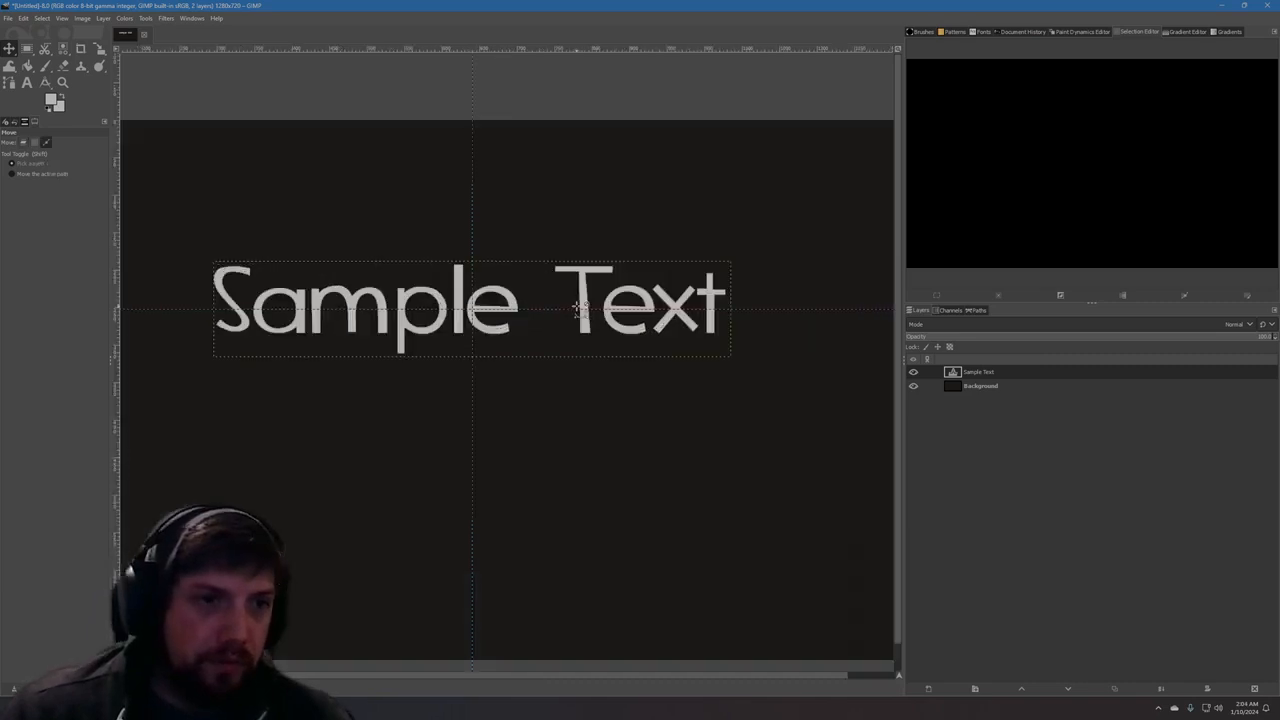
{"action": "left_click_drag", "start_coordinate": [464, 291], "coordinate": [452, 289]}
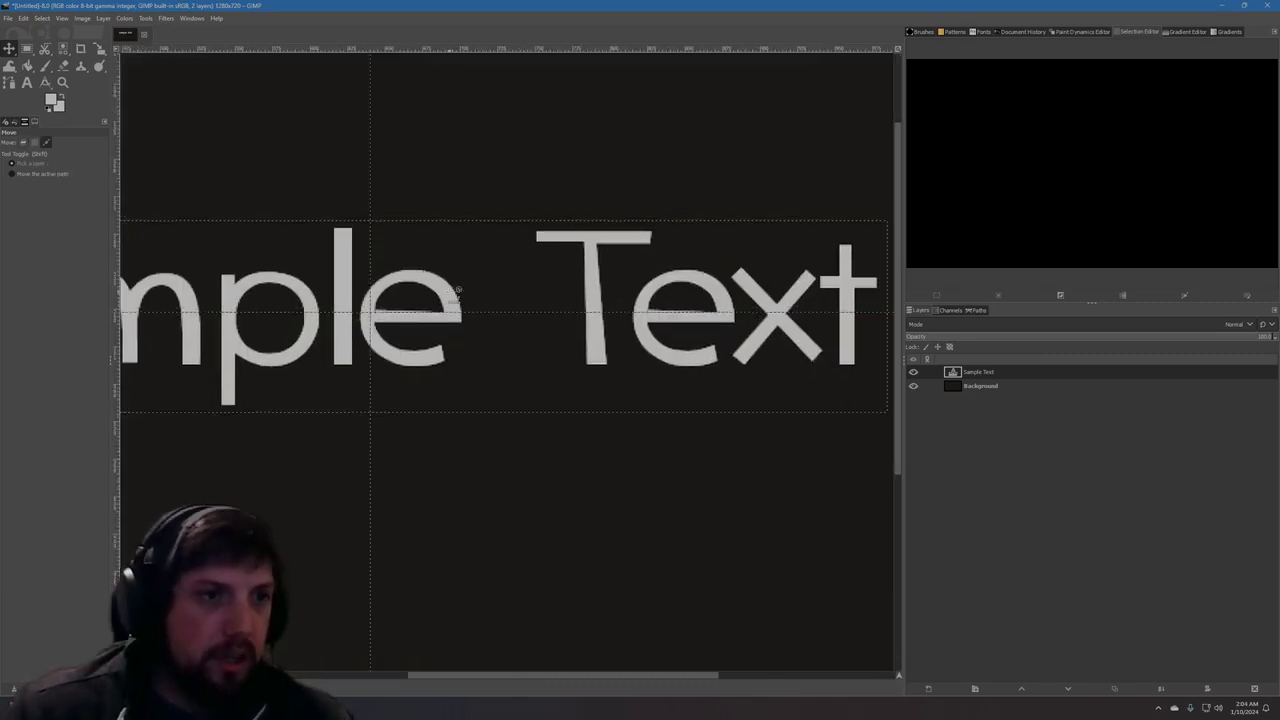
{"action": "scroll", "coordinate": [457, 291], "scroll_direction": "down", "scroll_amount": 3}
{"action": "left_click_drag", "start_coordinate": [483, 677], "coordinate": [391, 677]}
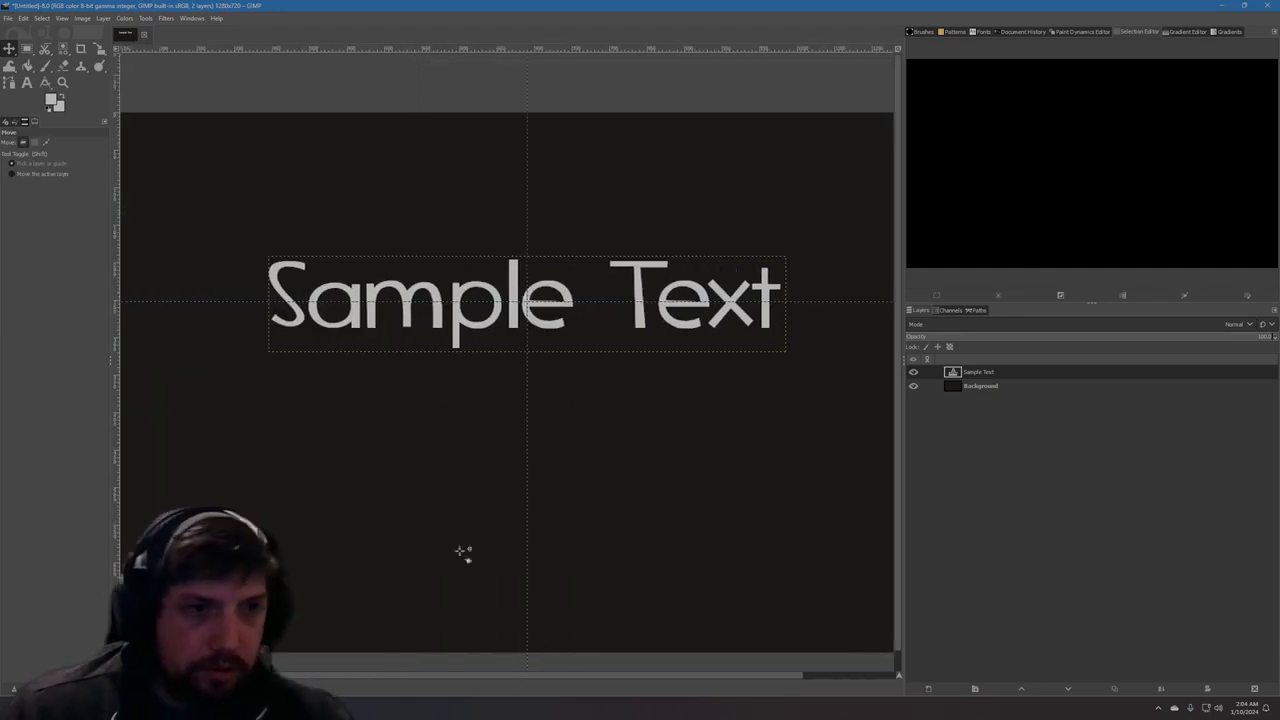
{"action": "mouse_move", "coordinate": [560, 285]}
{"action": "left_mouse_down"}
{"action": "mouse_move", "coordinate": [812, 285]}
{"action": "mouse_move", "coordinate": [572, 285]}
{"action": "mouse_move", "coordinate": [578, 229]}
{"action": "mouse_move", "coordinate": [573, 330]}
{"action": "mouse_move", "coordinate": [316, 321]}
{"action": "mouse_move", "coordinate": [510, 316]}
{"action": "mouse_move", "coordinate": [568, 304]}
{"action": "mouse_move", "coordinate": [571, 284]}
{"action": "left_mouse_up"}
{"action": "scroll", "coordinate": [584, 381], "scroll_direction": "down", "scroll_amount": 2}
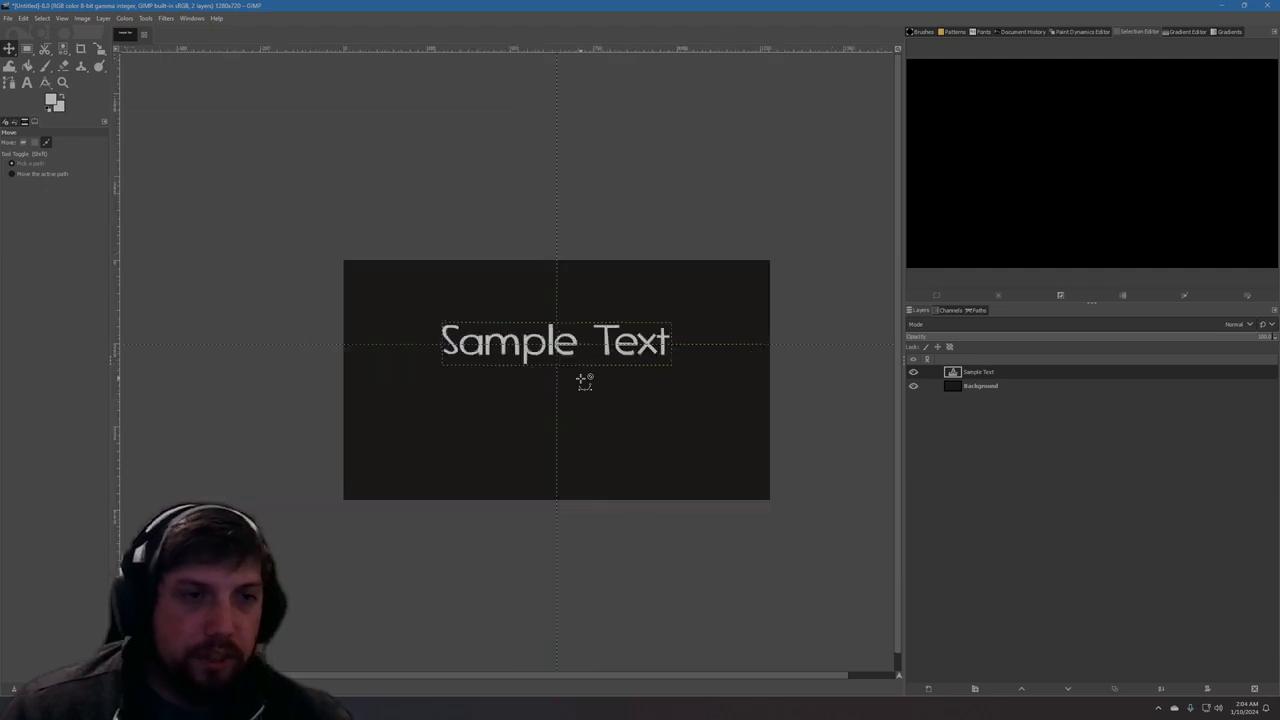
{"action": "scroll", "coordinate": [609, 455], "scroll_direction": "up", "scroll_amount": 1}
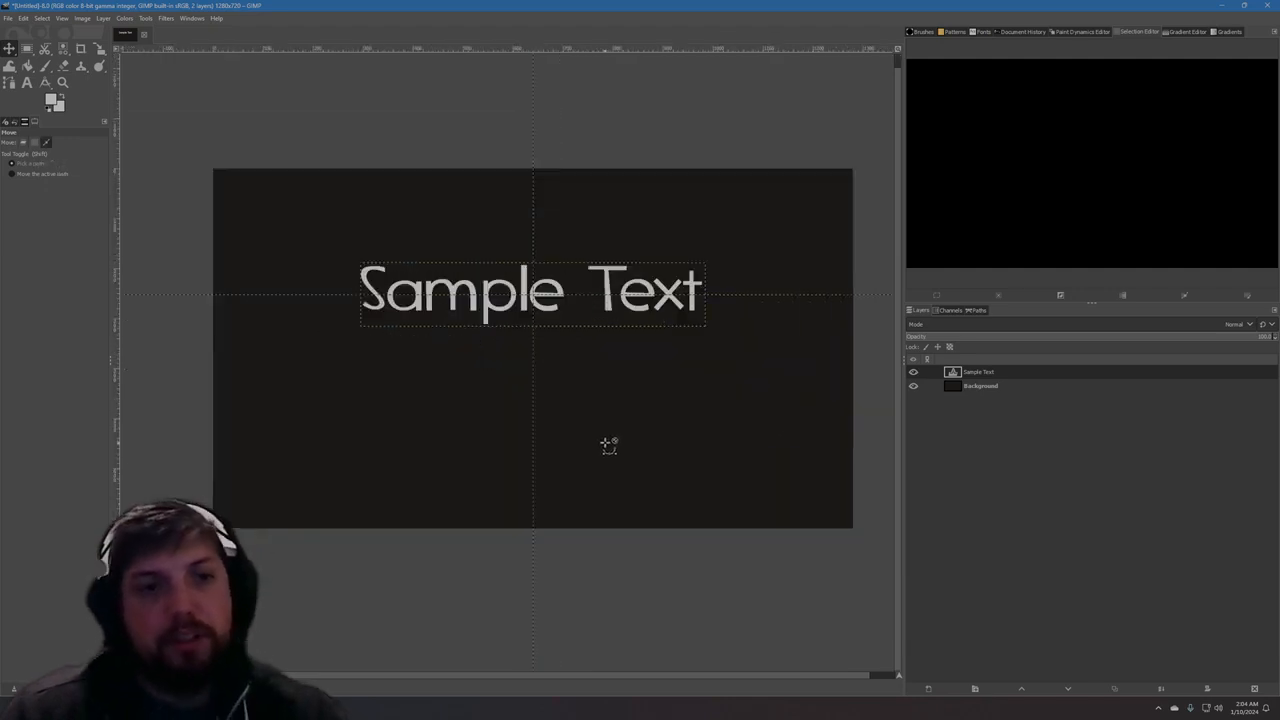
{"action": "left_click_drag", "start_coordinate": [760, 679], "coordinate": [800, 680]}
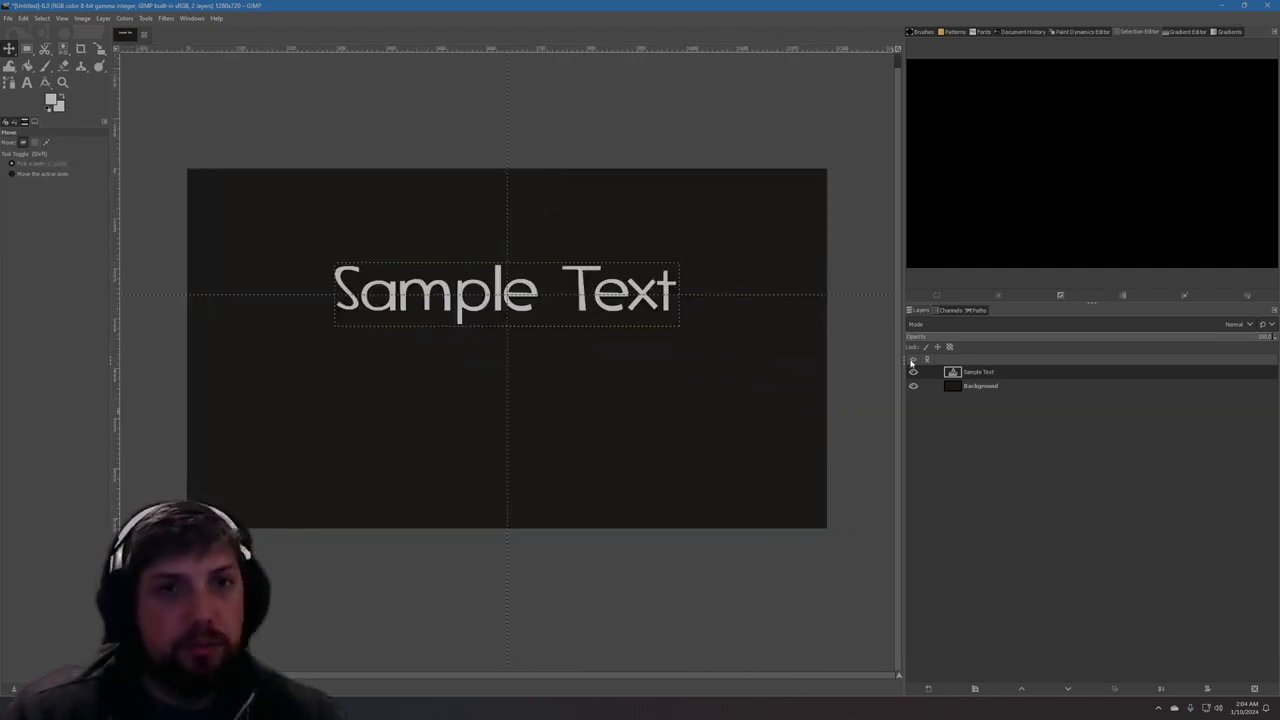
{"action": "left_click_drag", "start_coordinate": [899, 348], "coordinate": [906, 308]}
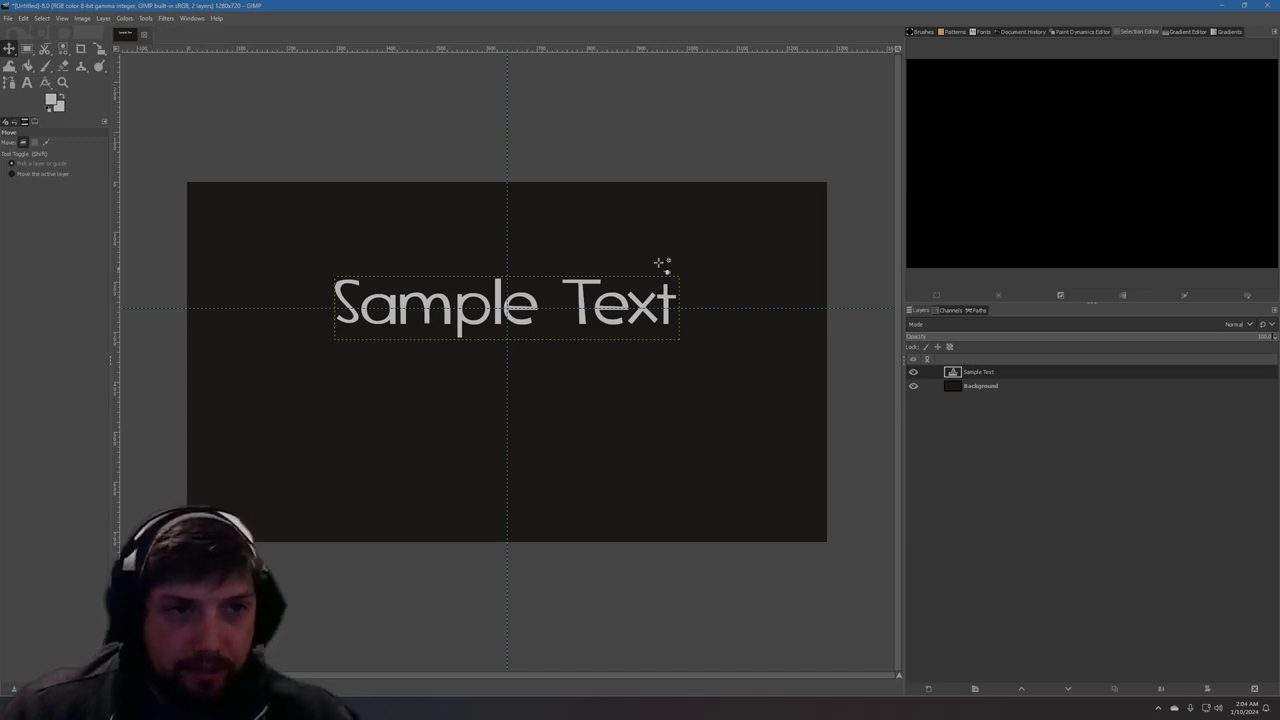
Try adding a second horizontal guide by percent at 45% and undo it.
{"action": "left_click", "coordinate": [27, 83]}
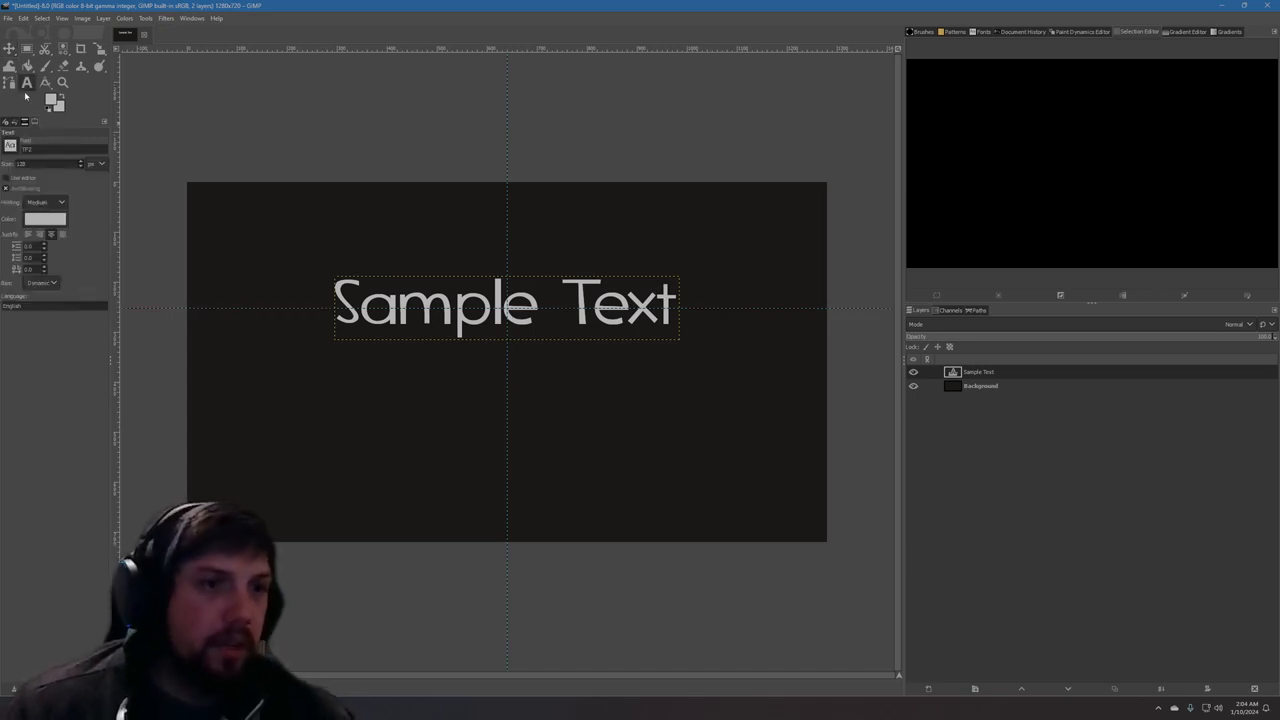
{"action": "left_click", "coordinate": [67, 19]}
{"action": "mouse_move", "coordinate": [80, 20]}
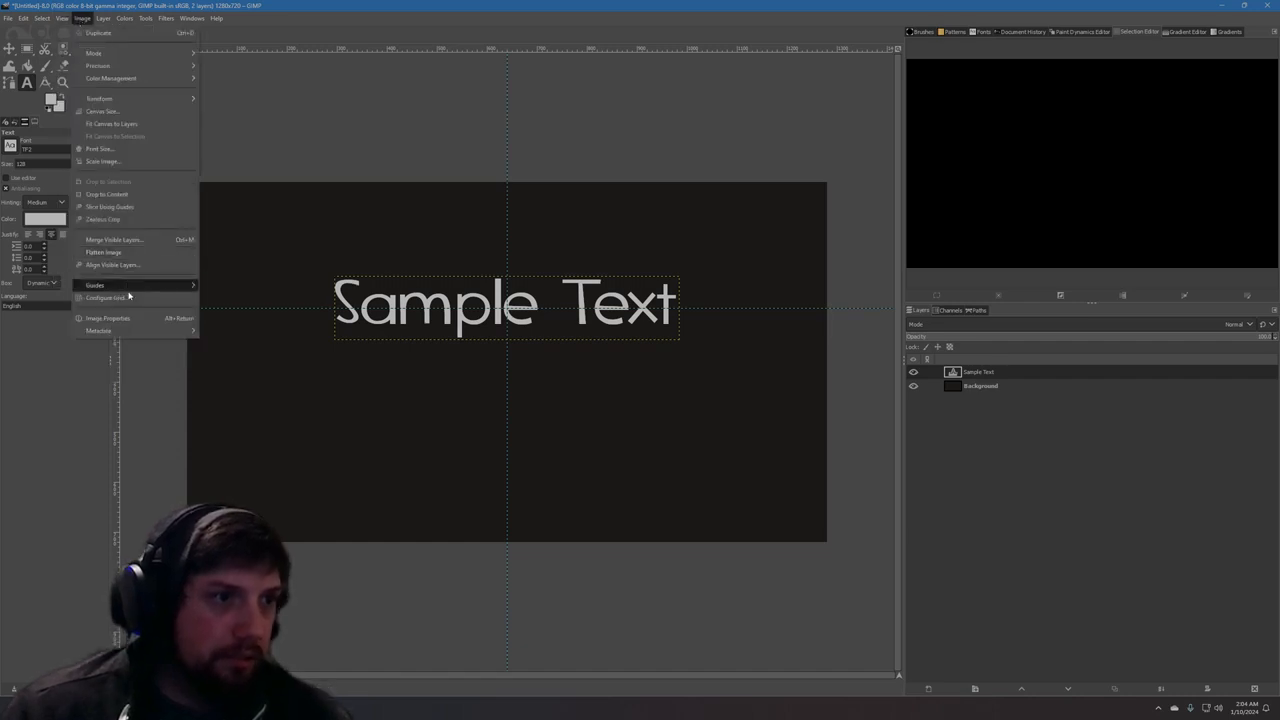
{"action": "mouse_move", "coordinate": [180, 285]}
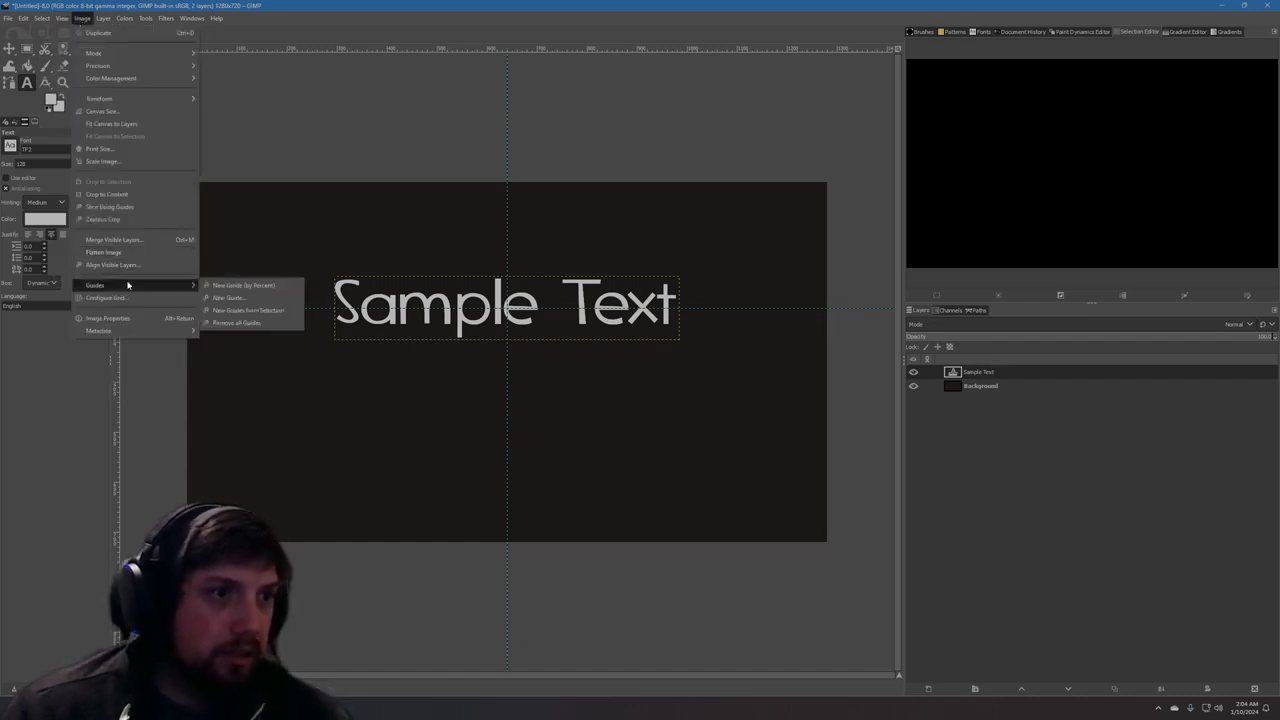
{"action": "left_click", "coordinate": [242, 286]}
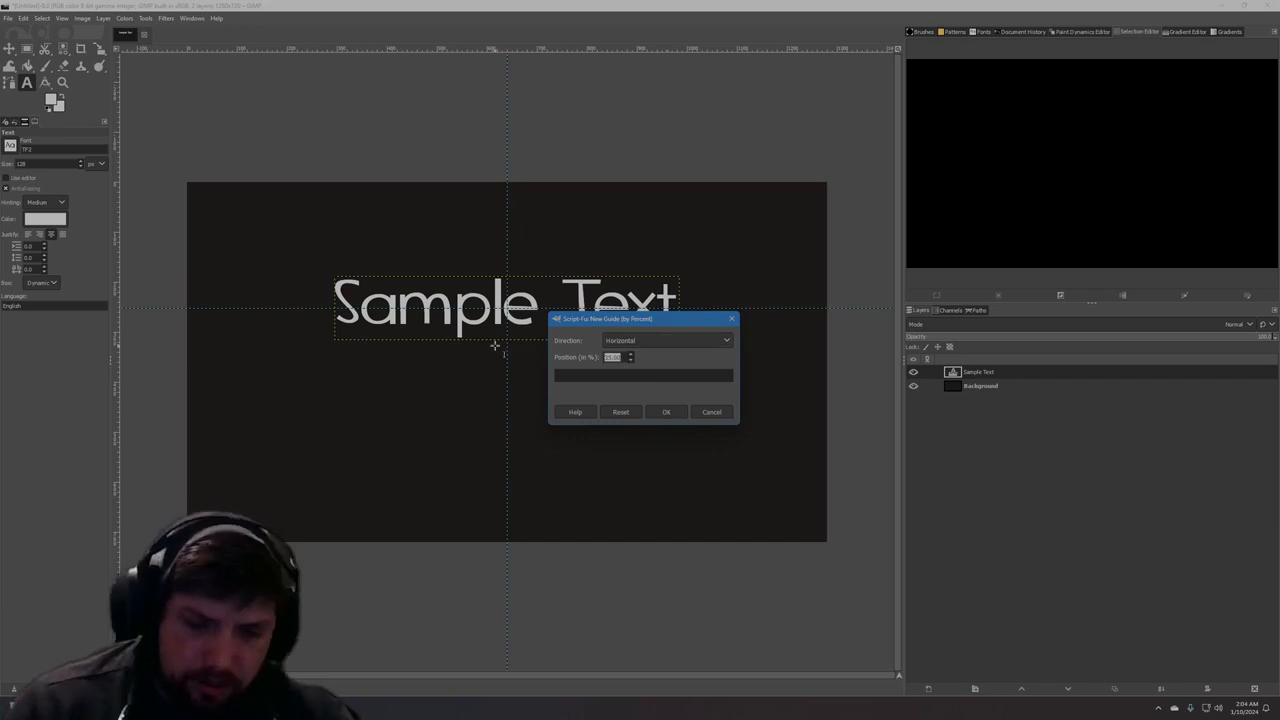
{"action": "left_click", "coordinate": [666, 412]}
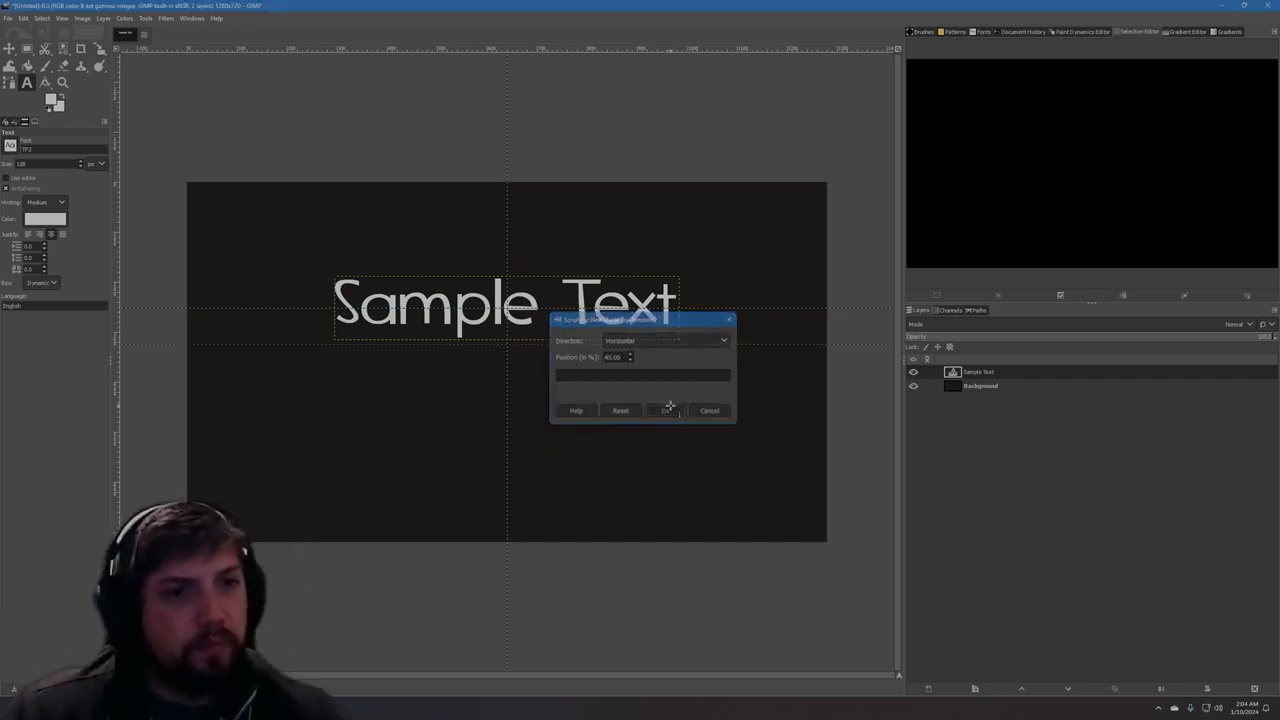
{"action": "key", "text": "ctrl+z"}
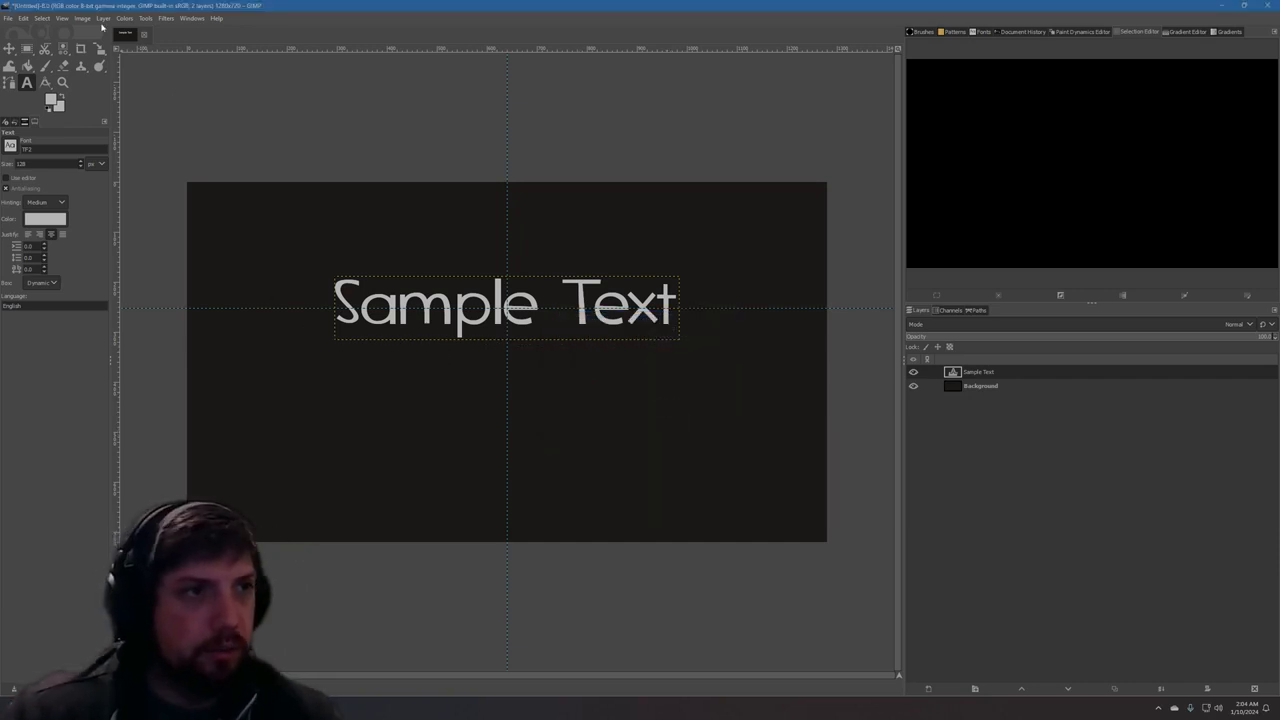
Add a second horizontal guide by percent at position 52%.
{"action": "left_click", "coordinate": [88, 19]}
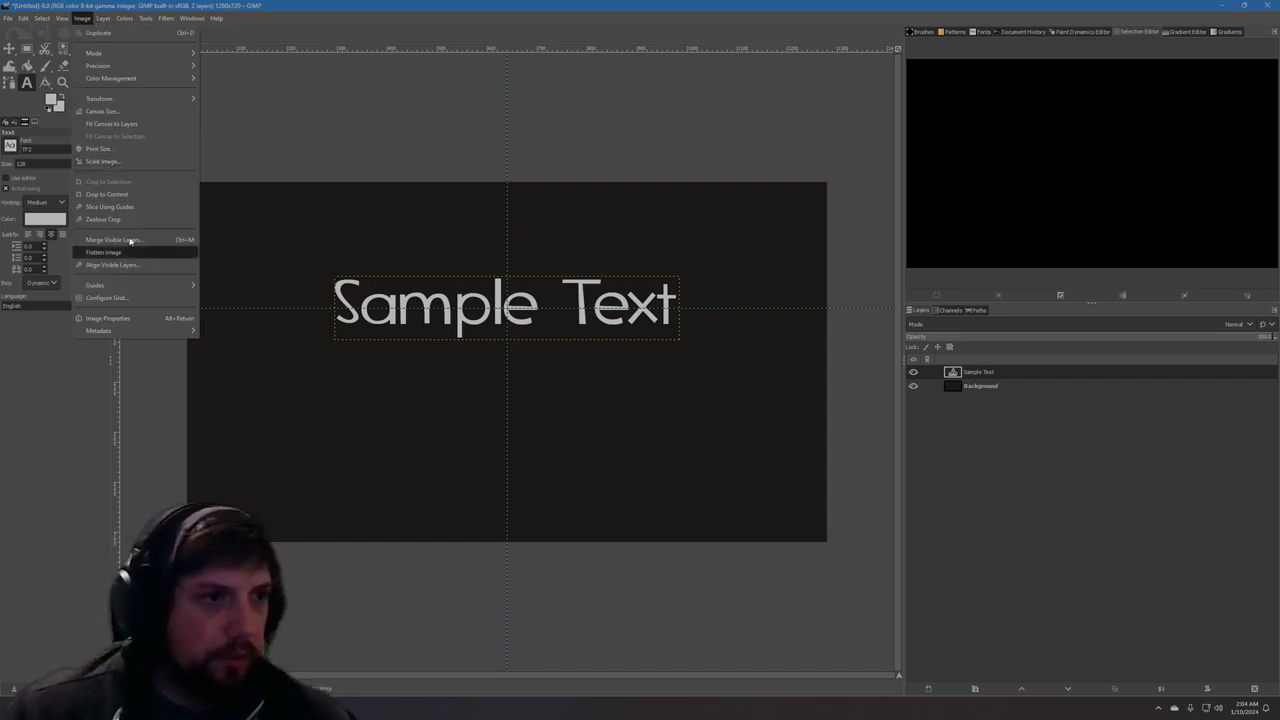
{"action": "mouse_move", "coordinate": [130, 285]}
{"action": "left_click", "coordinate": [250, 287]}
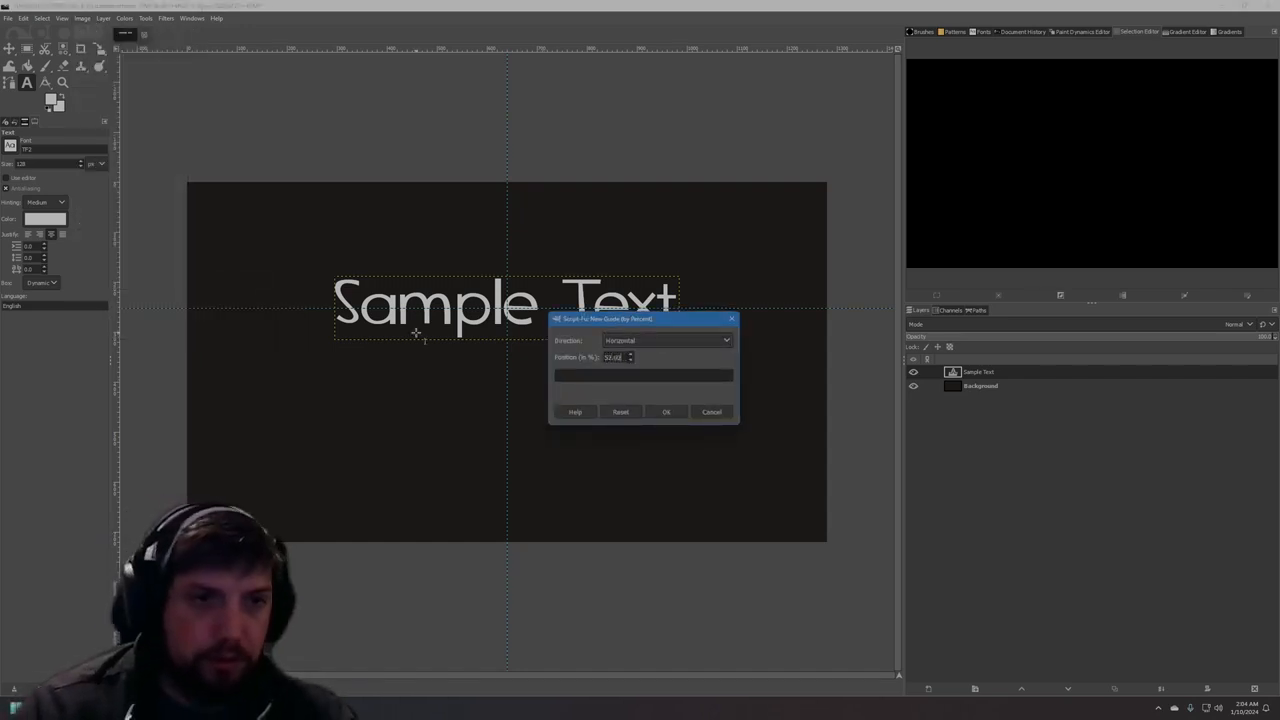
{"action": "left_click", "coordinate": [666, 413]}
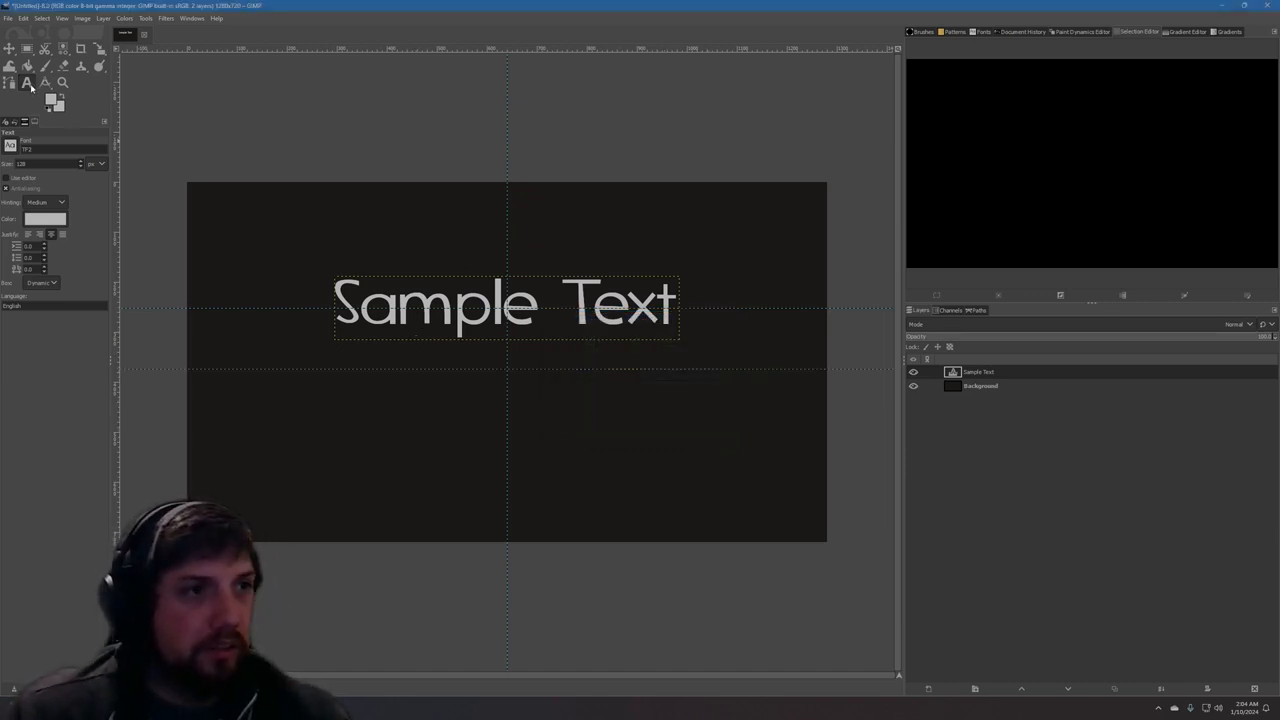
Add the text "Sub-Title" at size 72 px and snap its centre to the crossing of the vertical guide and the lower horizontal guide.
{"action": "left_click", "coordinate": [415, 395]}
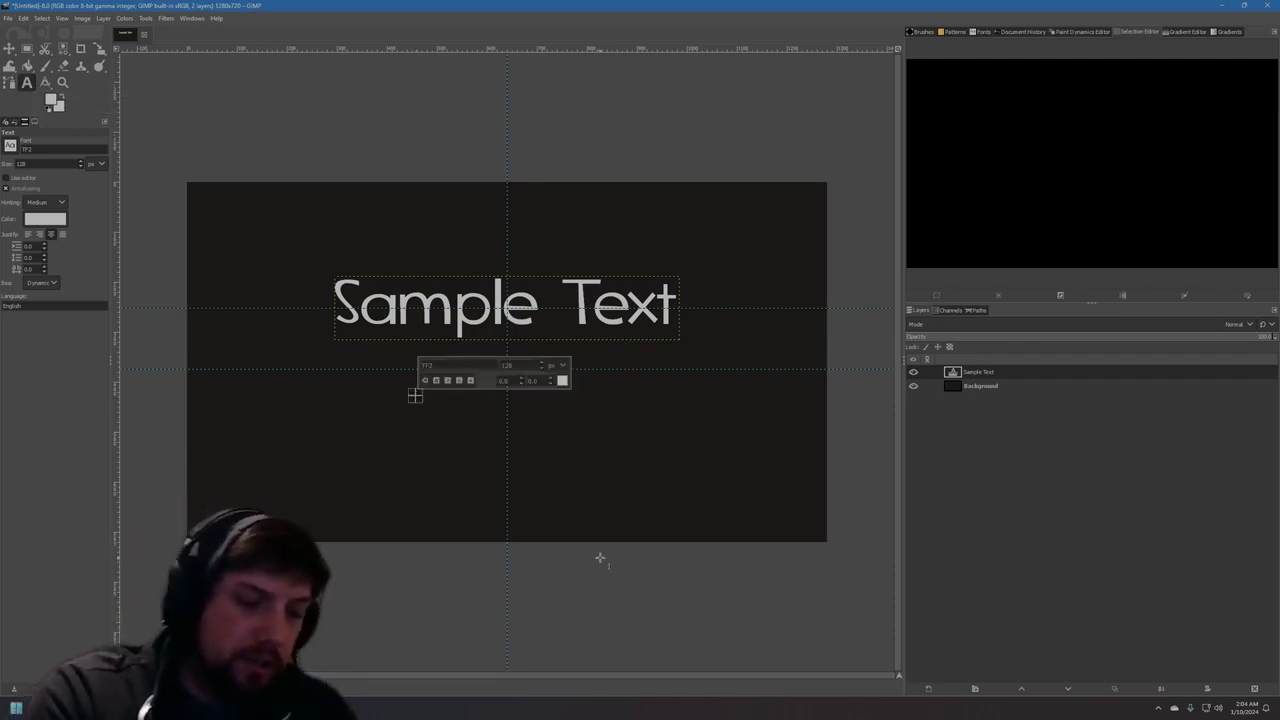
{"action": "type", "text": "Sub-Title"}
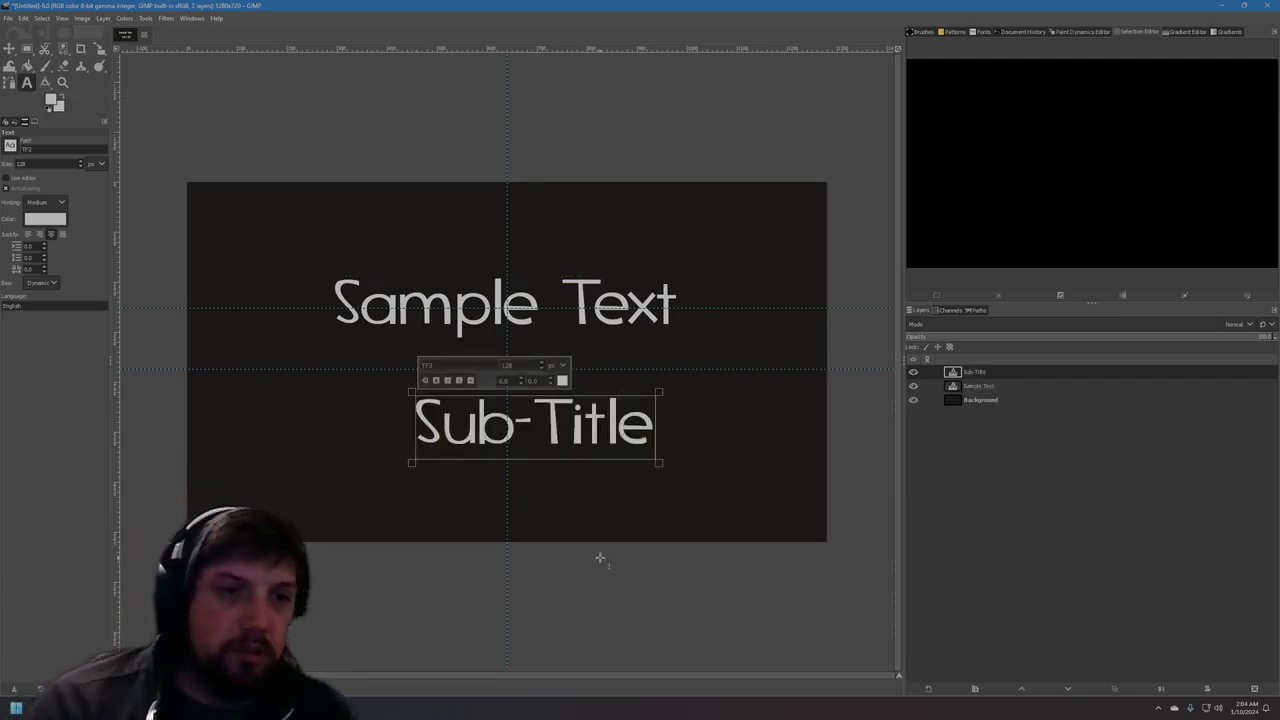
{"action": "key", "text": "ctrl+a"}
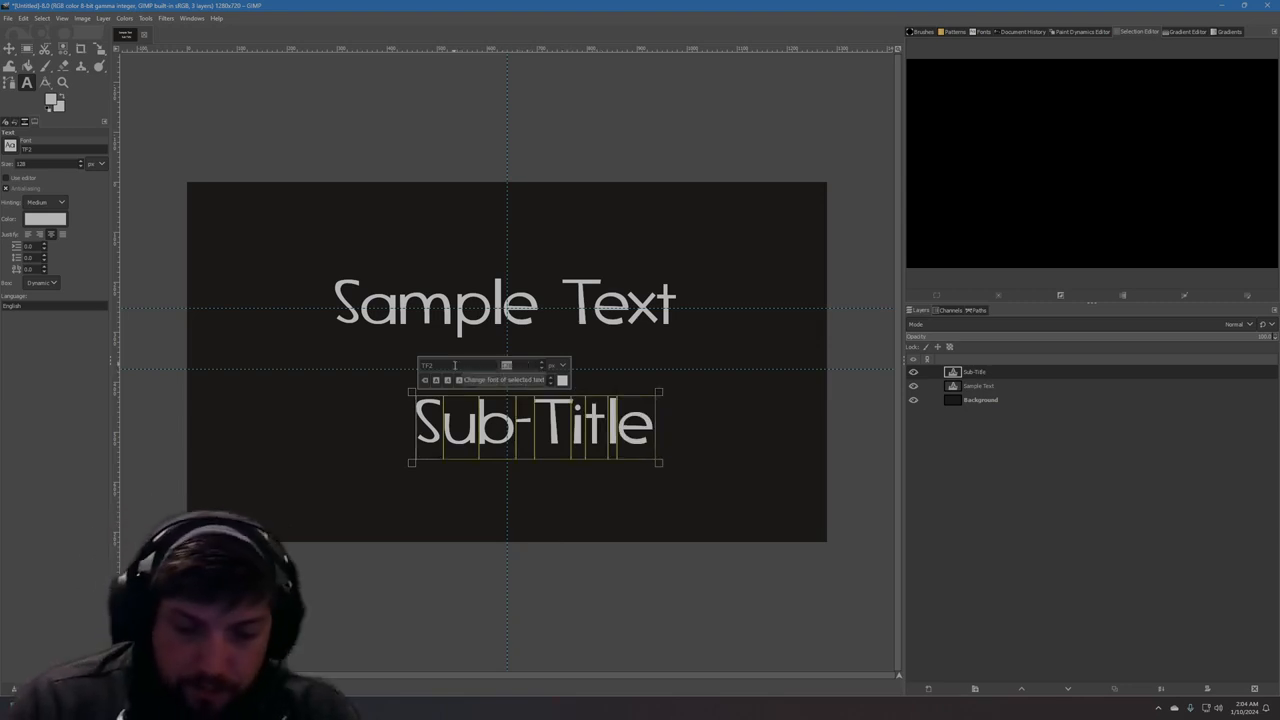
{"action": "type", "text": "72"}
{"action": "key", "text": "Return"}
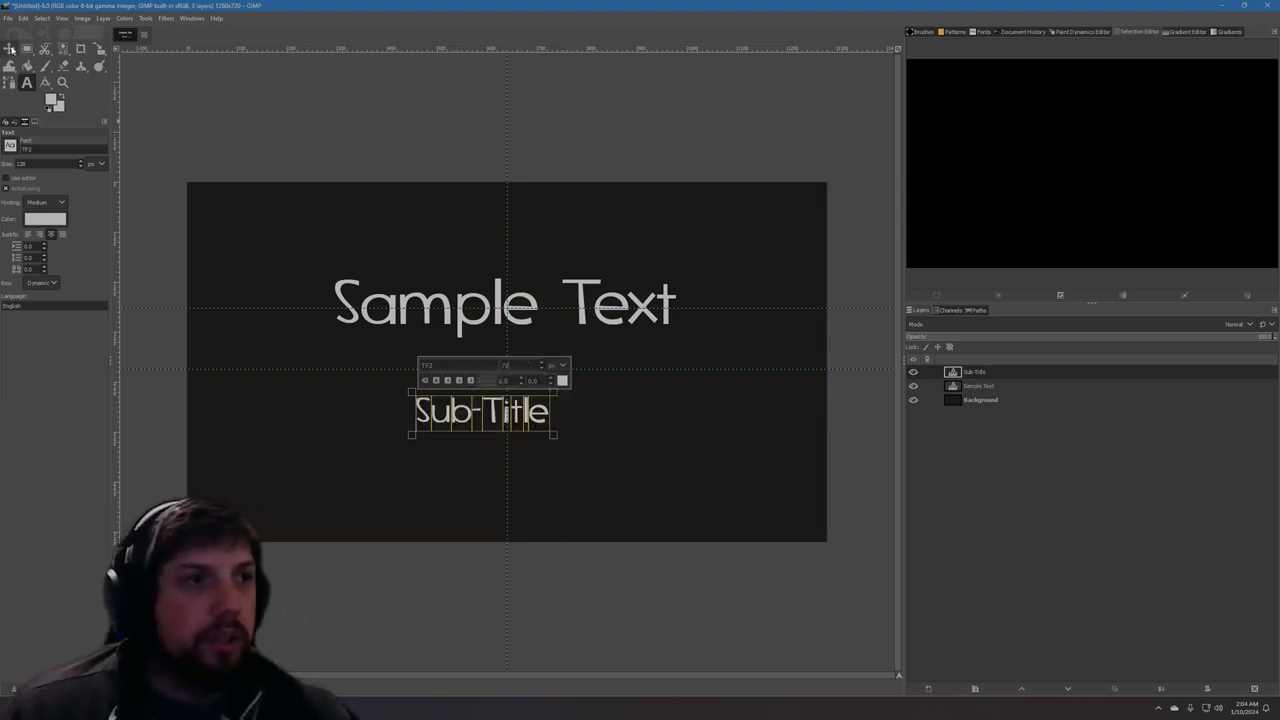
{"action": "left_click", "coordinate": [11, 50]}
{"action": "left_click_drag", "start_coordinate": [502, 412], "coordinate": [527, 367]}
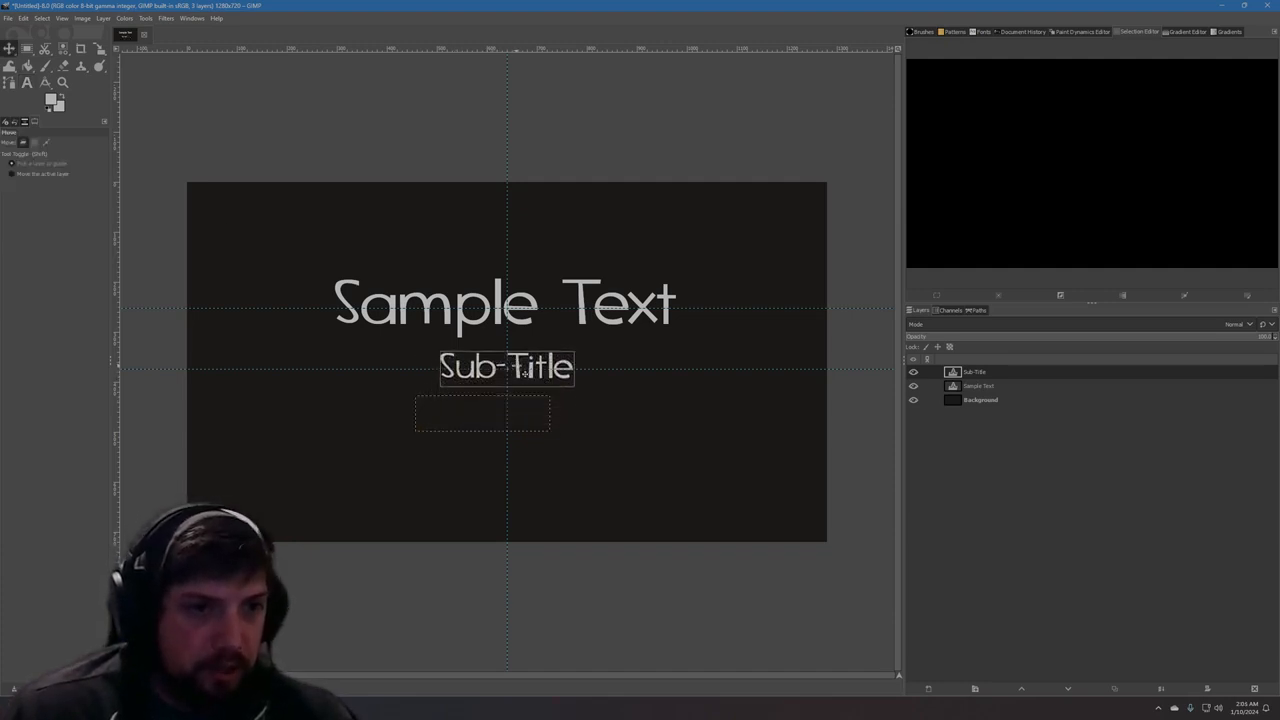
Replace the Sample Text wording with "Title" and snap the layer's centre back to the crossing of the vertical and upper horizontal guides.
{"action": "left_click", "coordinate": [27, 83]}
{"action": "left_click", "coordinate": [611, 284]}
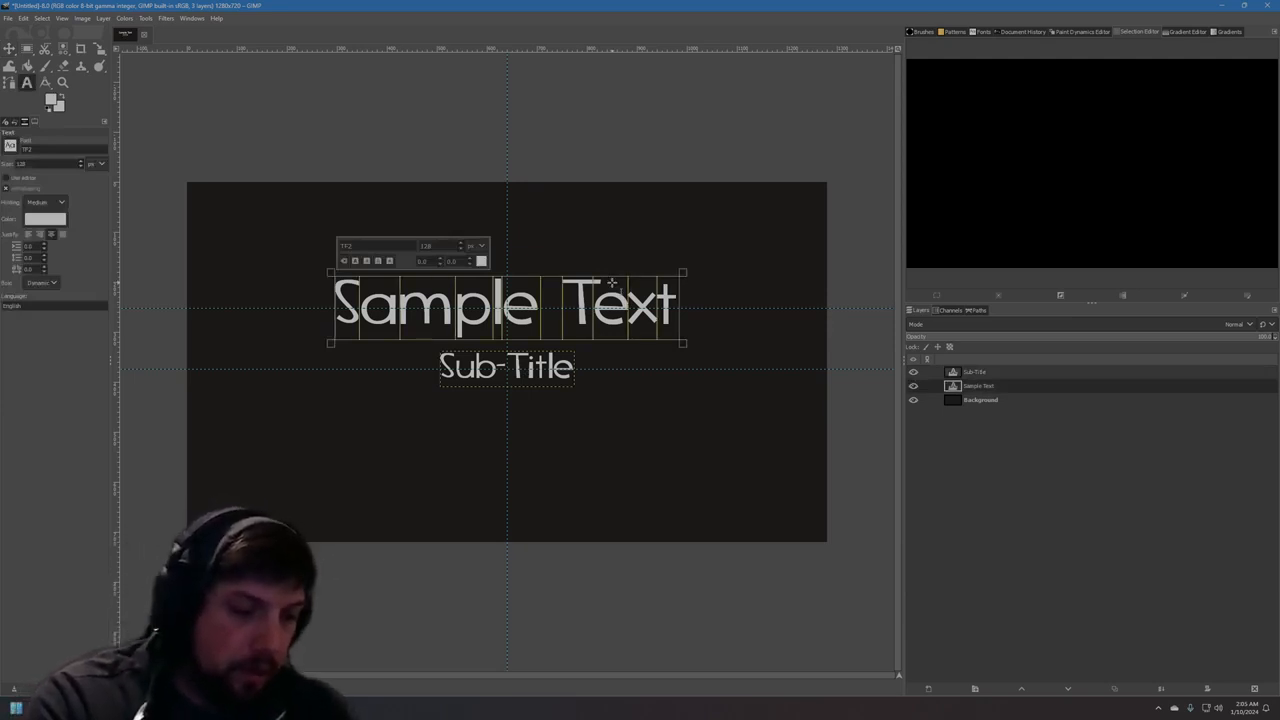
{"action": "key", "text": "ctrl+a"}
{"action": "type", "text": "Title"}
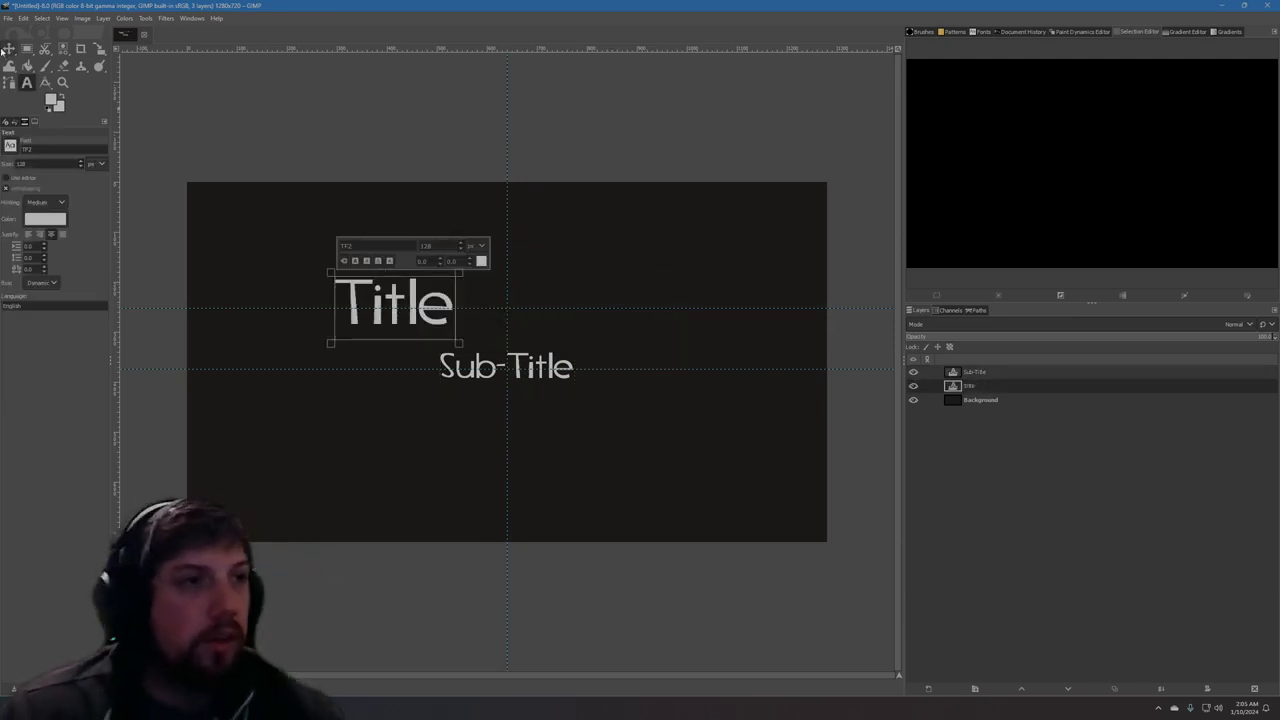
{"action": "left_click", "coordinate": [8, 49]}
{"action": "left_click_drag", "start_coordinate": [398, 300], "coordinate": [527, 291]}
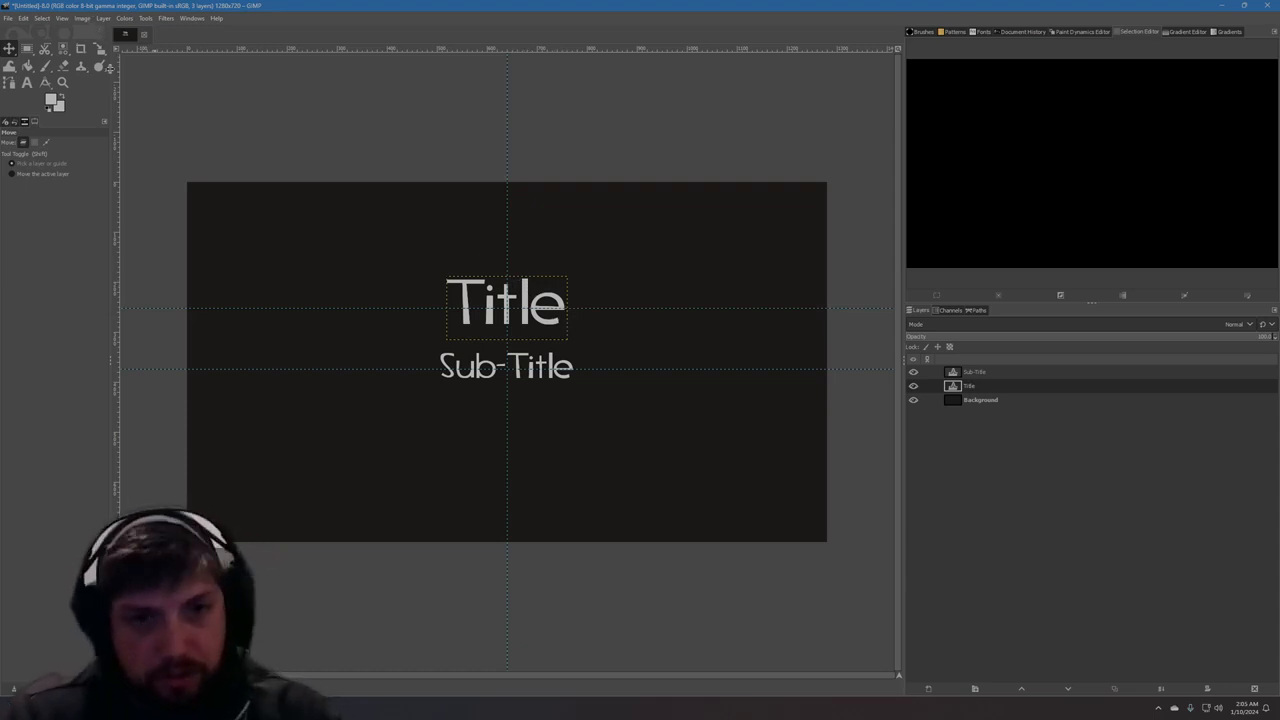
Create a light grey filled square about 160 × 157 px on a new layer, up and to the left of the Title text.
{"action": "left_click", "coordinate": [27, 48]}
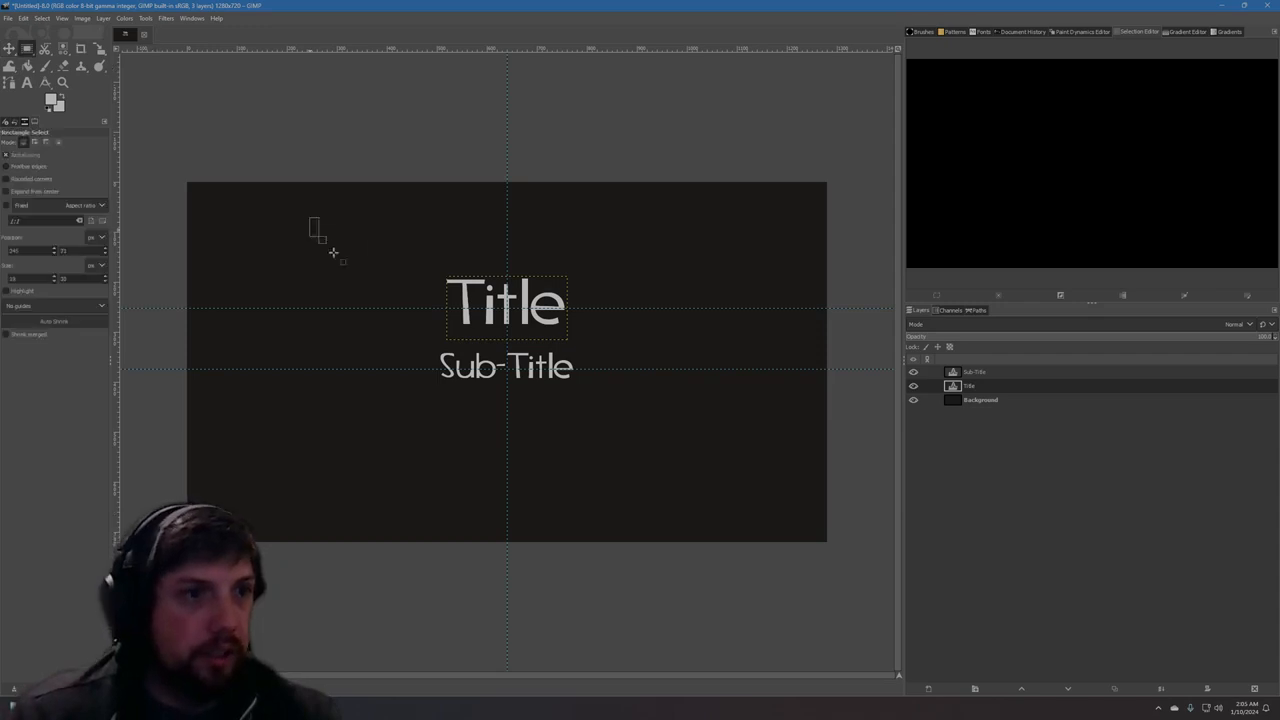
{"action": "left_click_drag", "start_coordinate": [309, 217], "coordinate": [389, 296]}
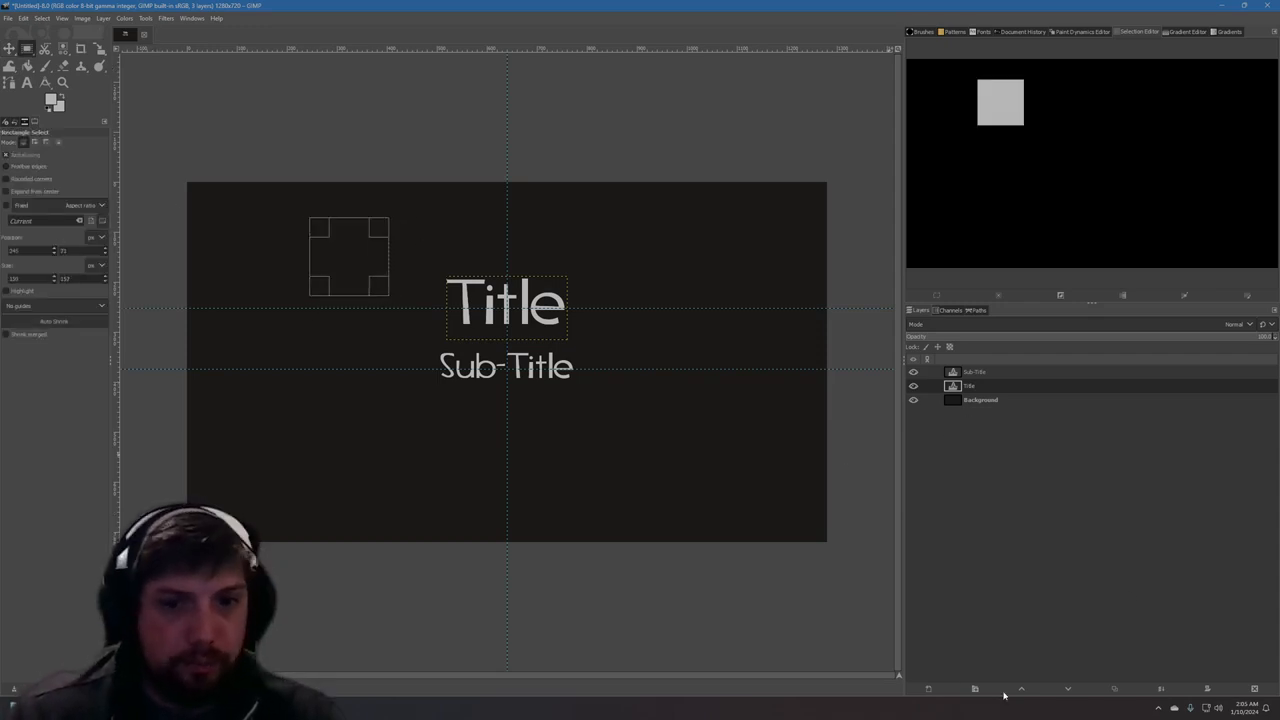
{"action": "left_click", "coordinate": [928, 689]}
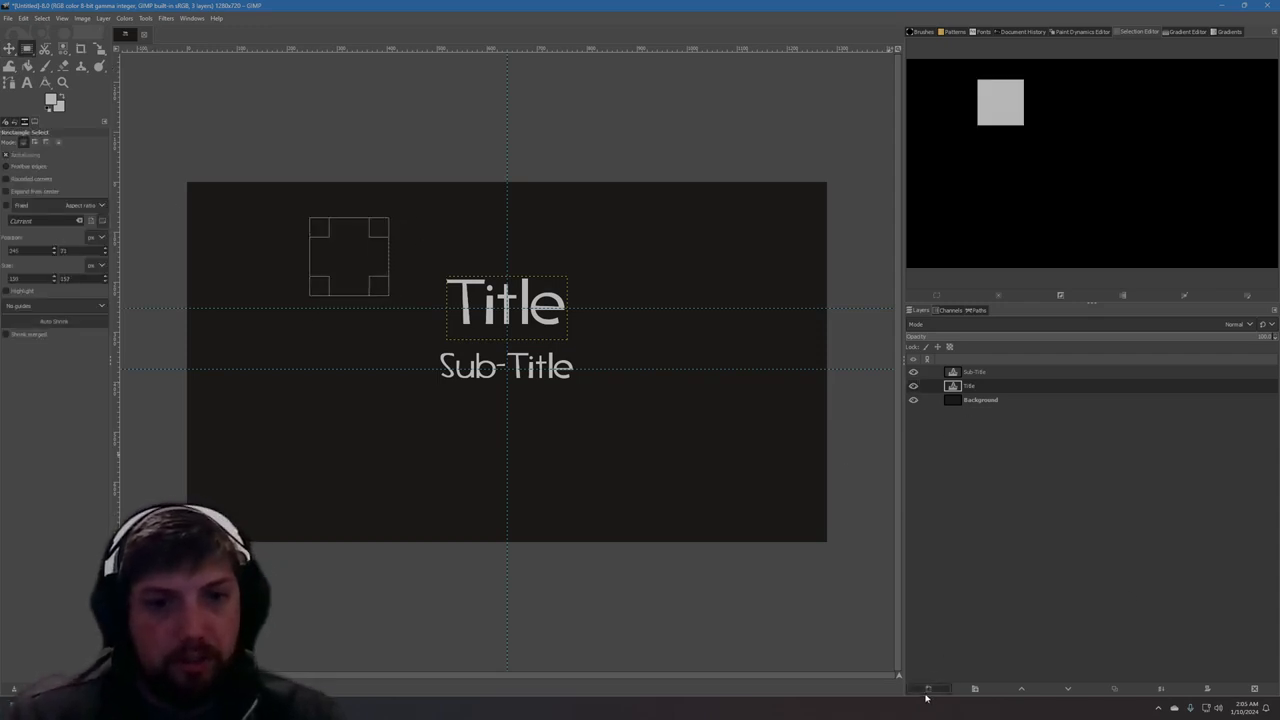
{"action": "key", "text": "Return"}
{"action": "left_click", "coordinate": [27, 65]}
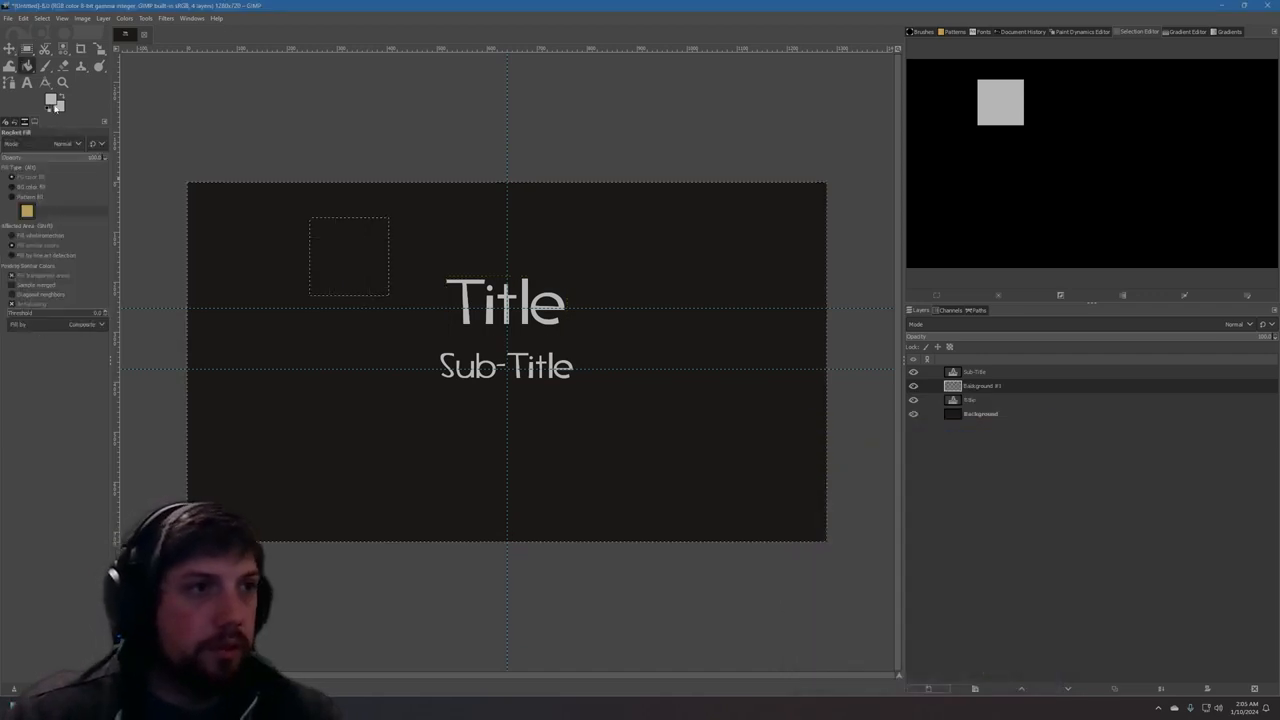
{"action": "left_click", "coordinate": [318, 229]}
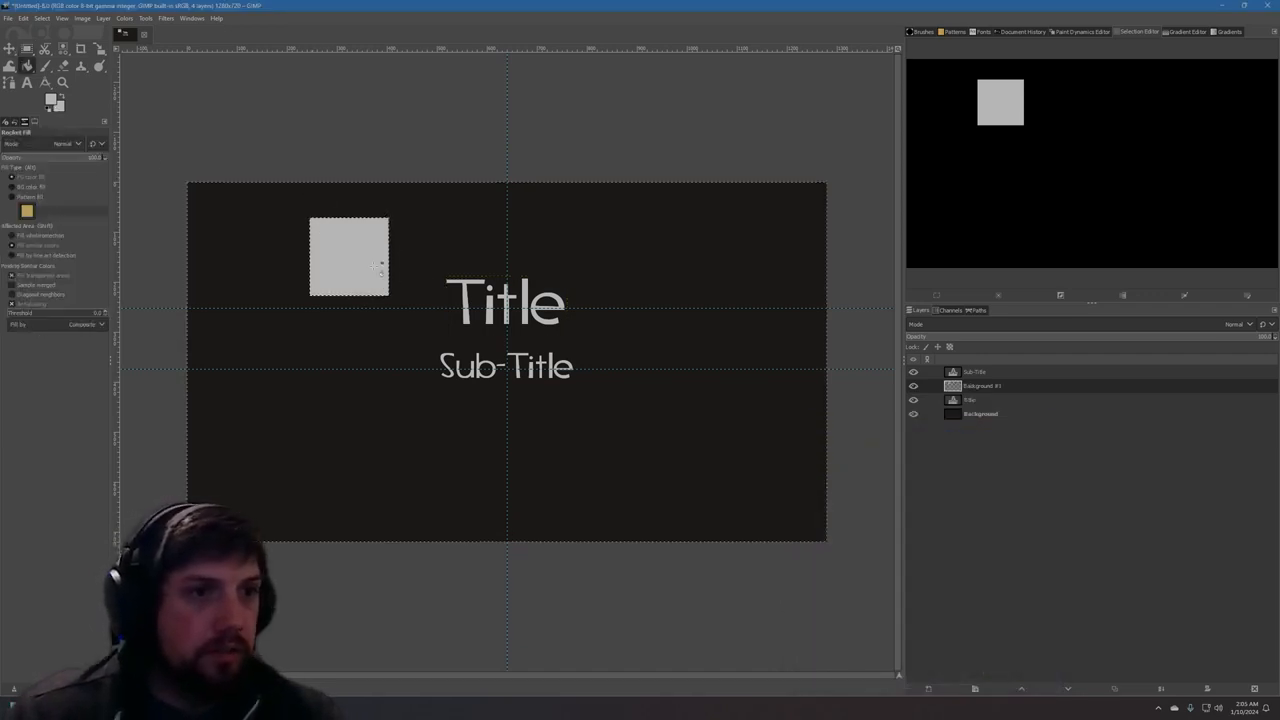
Try moving the uncropped square layer slightly and undo the move.
{"action": "key", "text": "m"}
{"action": "mouse_move", "coordinate": [346, 266]}
{"action": "left_mouse_down"}
{"action": "mouse_move", "coordinate": [494, 292]}
{"action": "mouse_move", "coordinate": [338, 273]}
{"action": "left_mouse_up"}
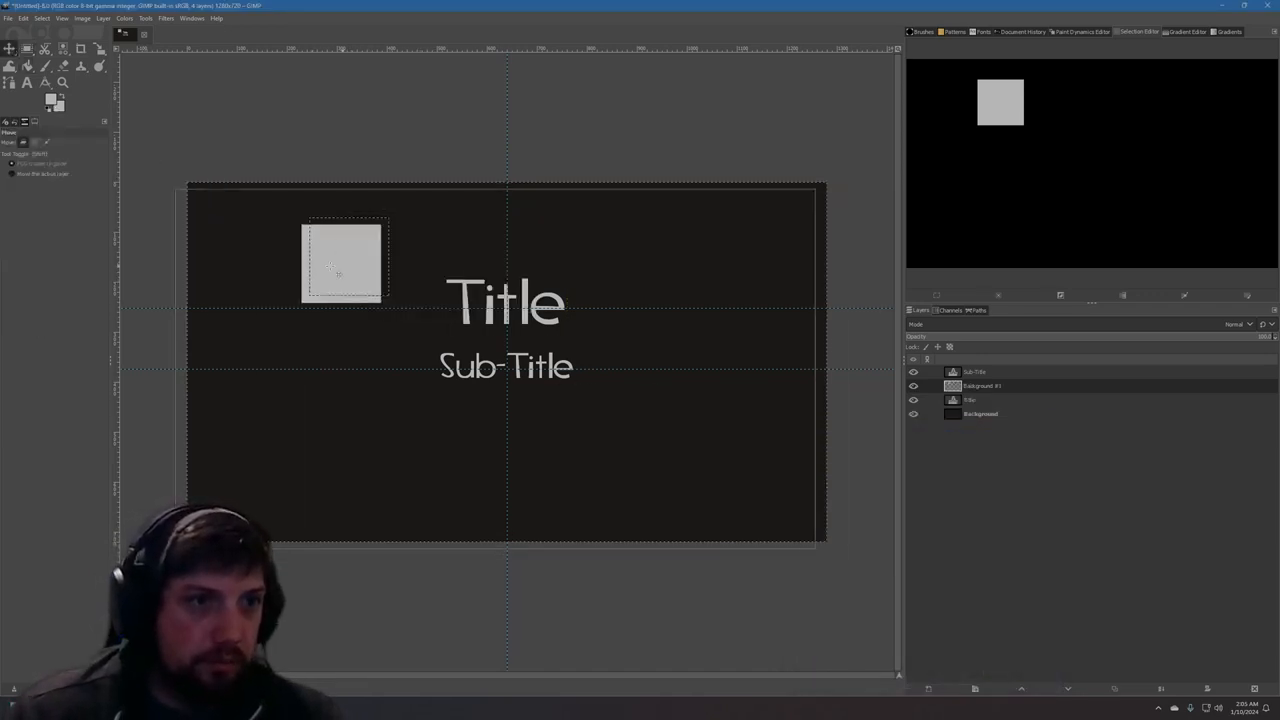
{"action": "key", "text": "ctrl+z"}
Try cropping the square's layer to its content and moving the cropped layer, and undo these changes.
{"action": "left_click", "coordinate": [103, 18]}
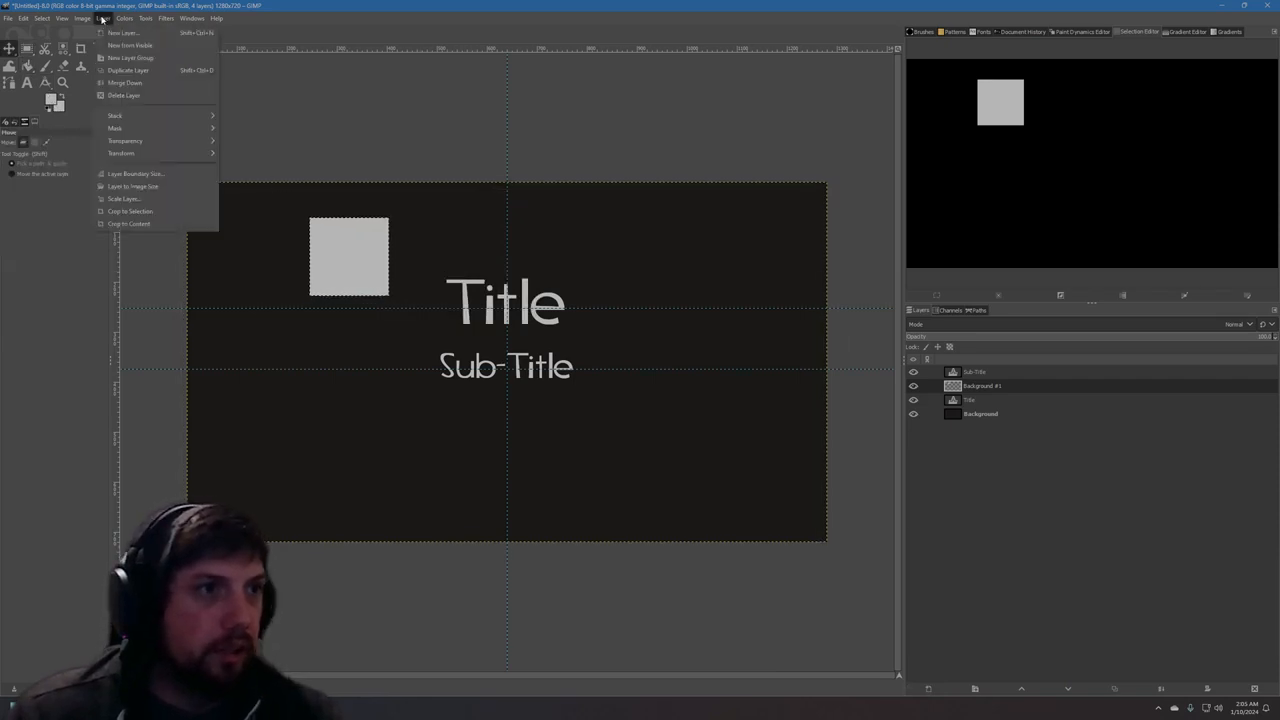
{"action": "left_click", "coordinate": [133, 224]}
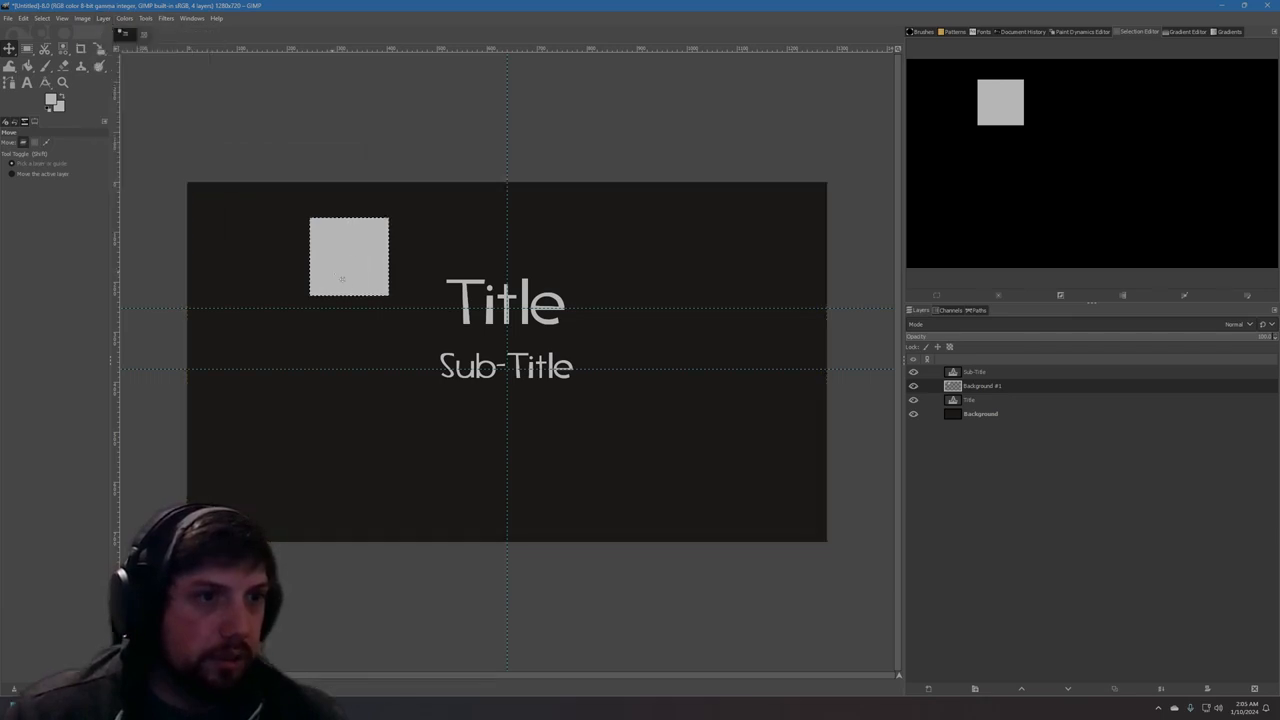
{"action": "left_click_drag", "start_coordinate": [349, 256], "coordinate": [361, 331]}
{"action": "key", "text": "ctrl+z"}
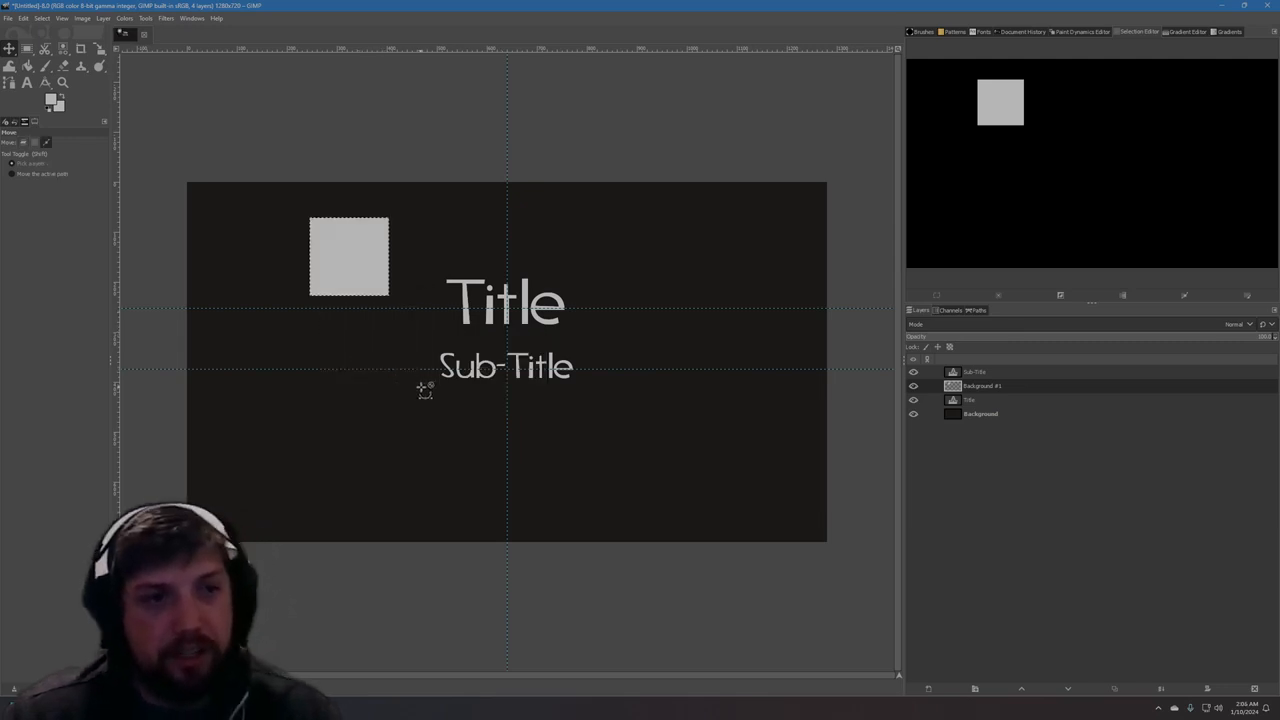
{"action": "left_click_drag", "start_coordinate": [352, 249], "coordinate": [325, 252]}
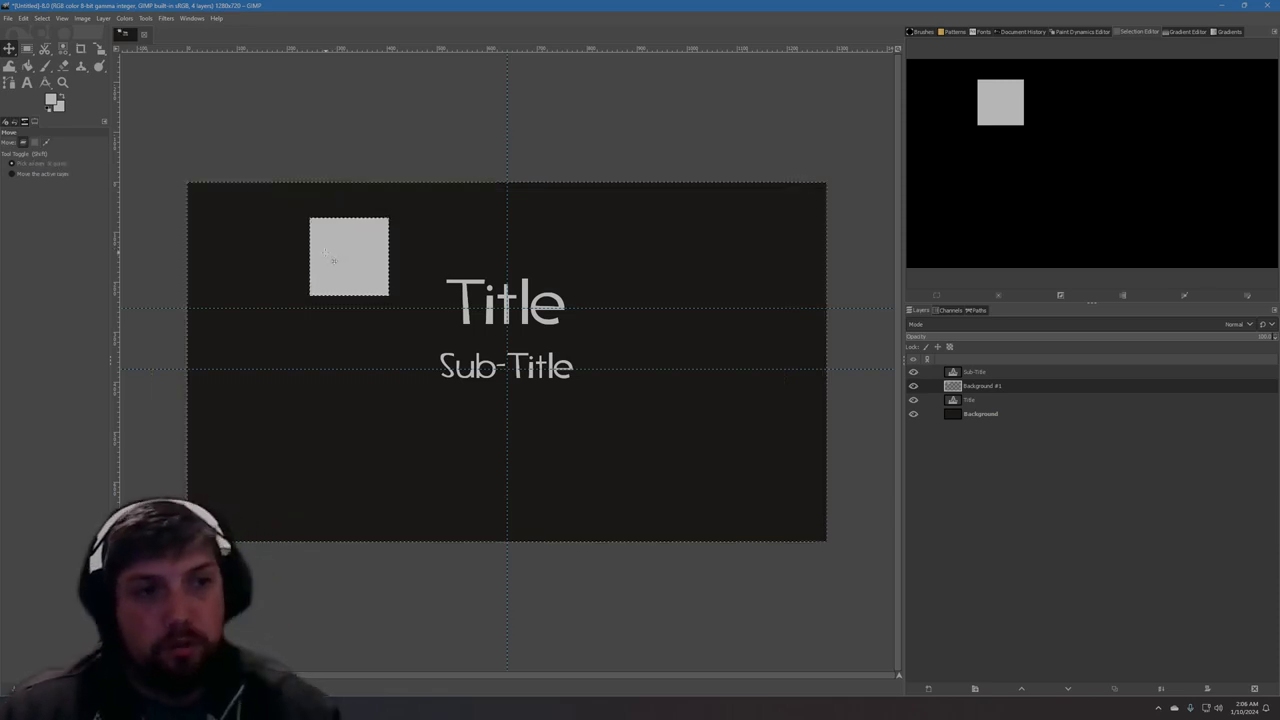